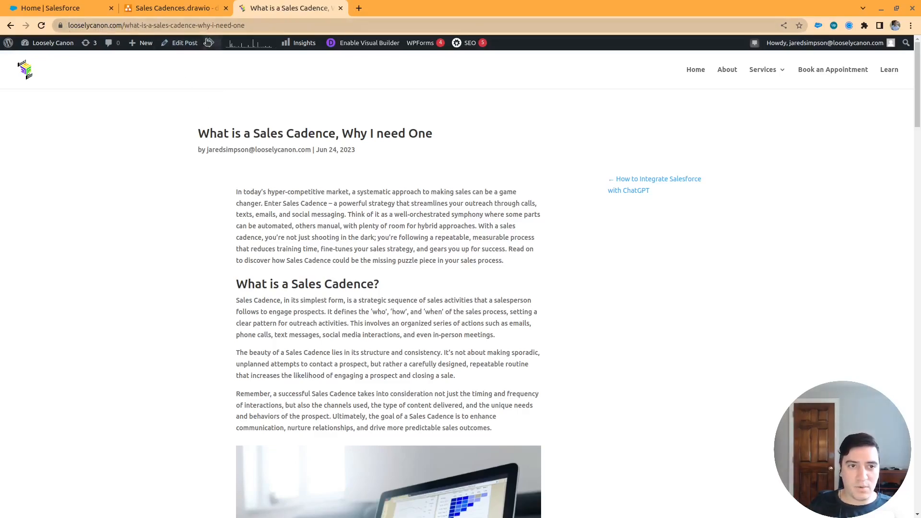
{"action": "mouse_move", "coordinate": [204, 43]}
{"action": "scroll", "coordinate": [475, 225], "scroll_direction": "down", "scroll_amount": 2}
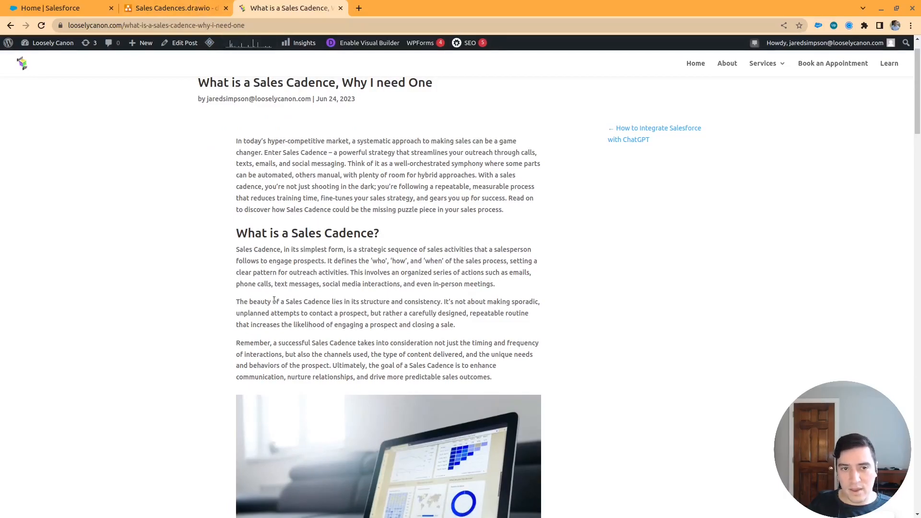
{"action": "scroll", "coordinate": [362, 171], "scroll_direction": "up", "scroll_amount": 2}
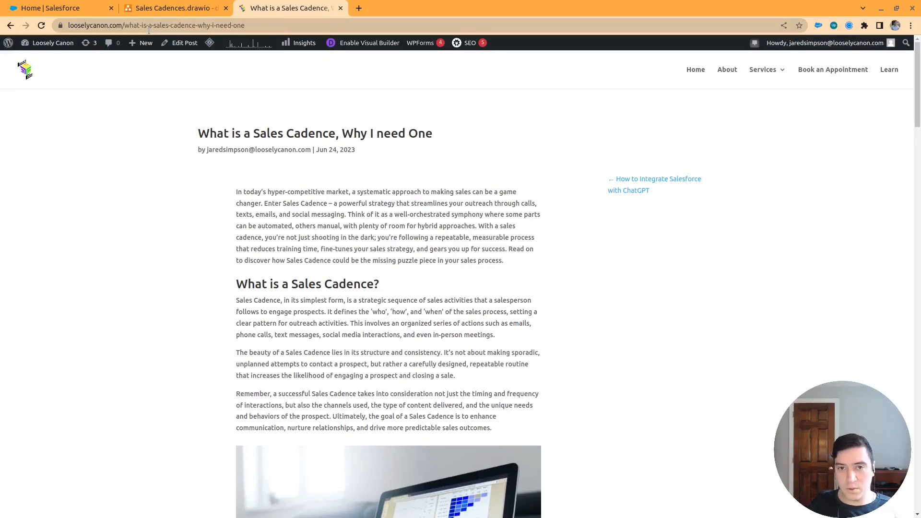
- Switch to Salesforce, find and open the Canon Cadence Manager app, and list all cadence templates
{"action": "left_click", "coordinate": [89, 9]}
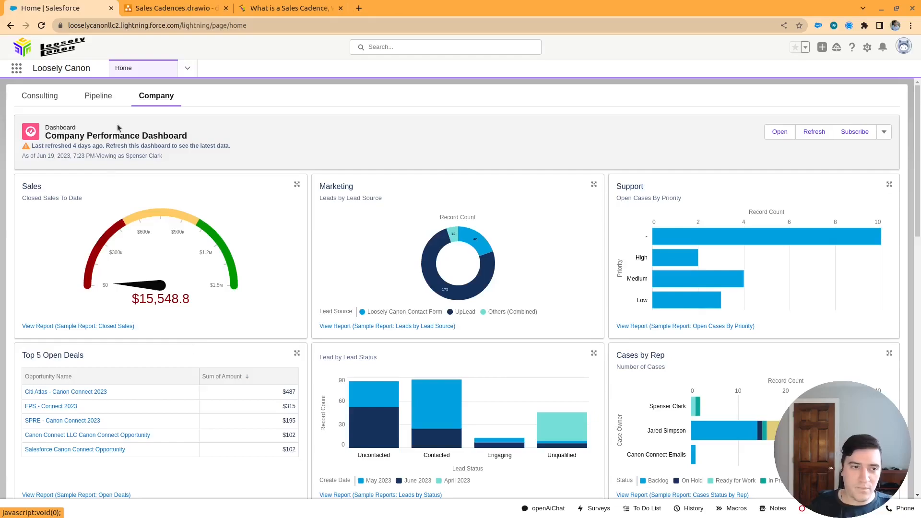
{"action": "left_click", "coordinate": [17, 68]}
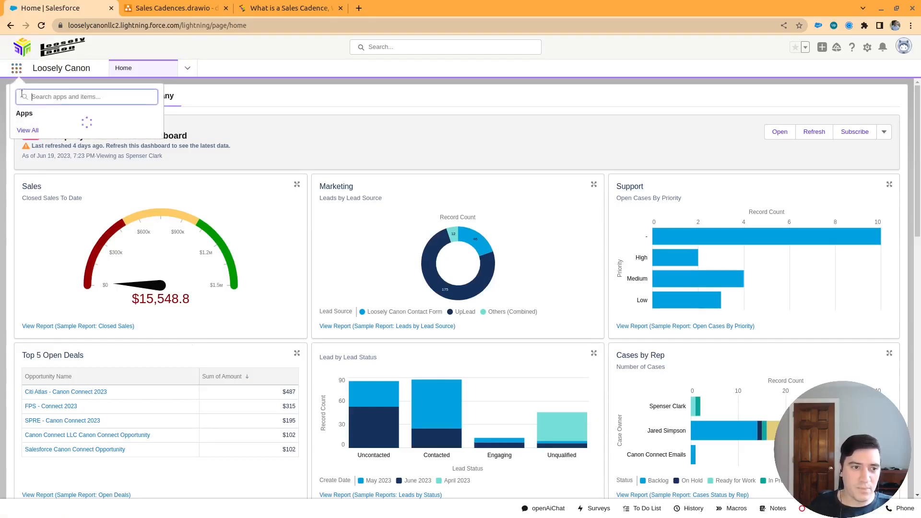
{"action": "type", "text": "cade"}
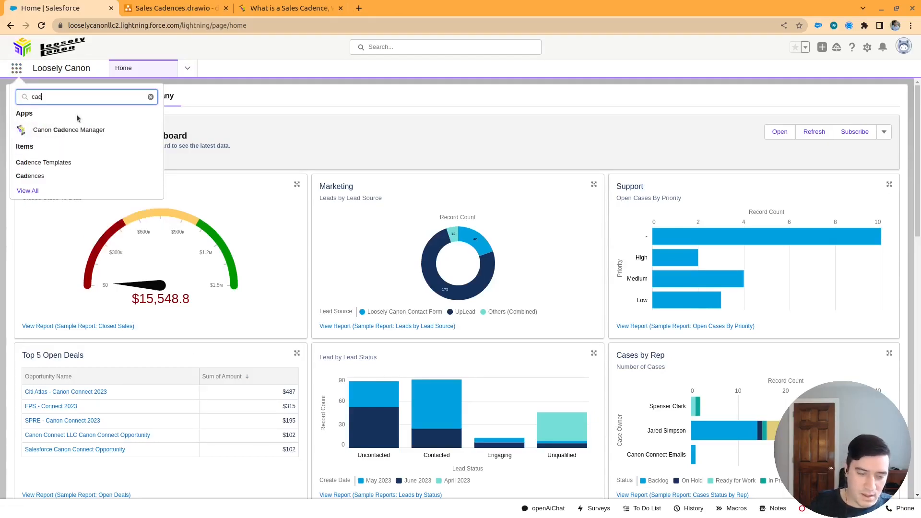
{"action": "left_click", "coordinate": [59, 133]}
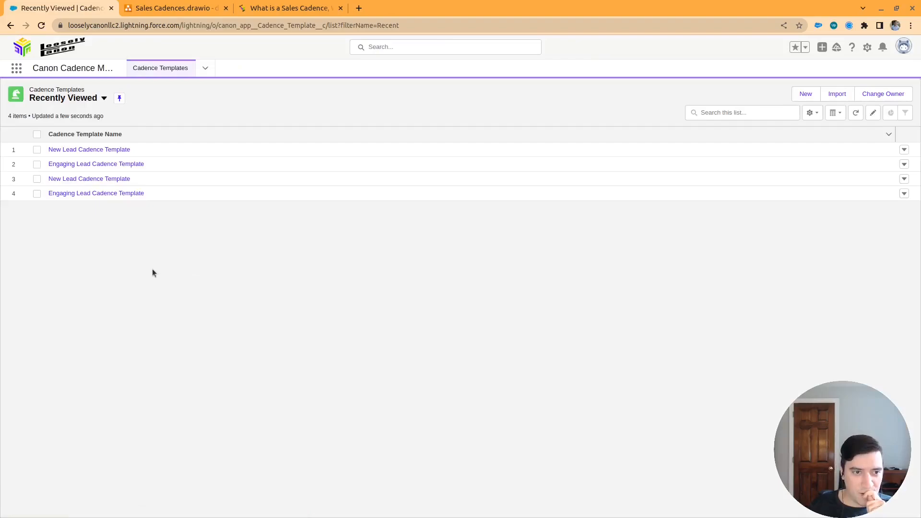
{"action": "left_click", "coordinate": [100, 99]}
{"action": "left_click", "coordinate": [72, 135]}
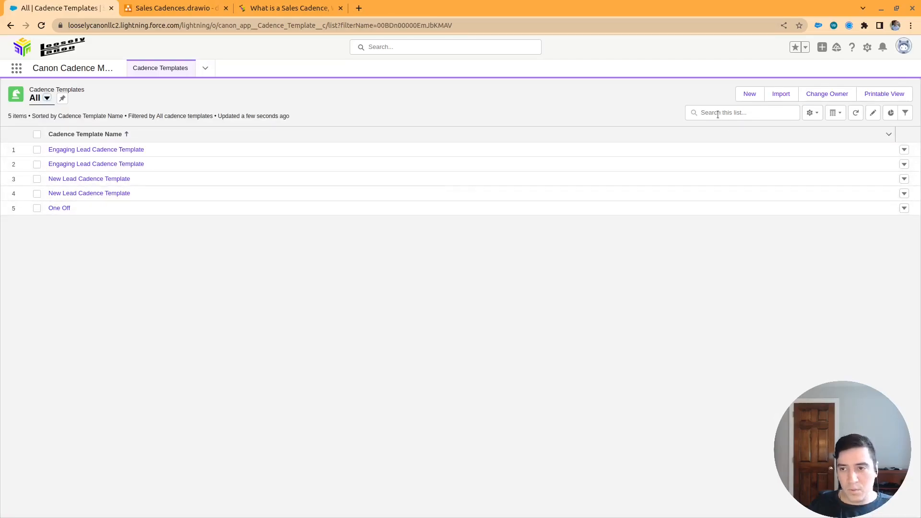
- Start a new cadence template and name it "Low Touch Email Led Lead Sequence", matching the page name in the Sales Cadences diagram
{"action": "left_click", "coordinate": [204, 68]}
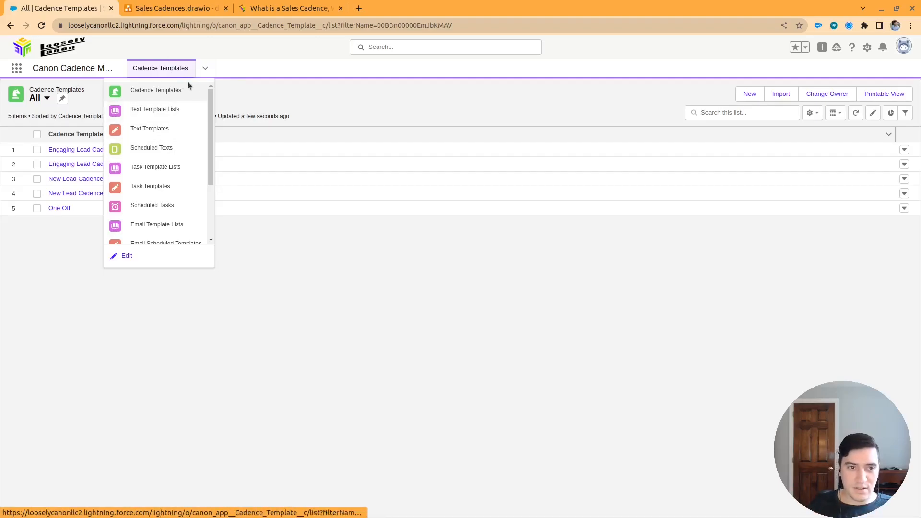
{"action": "left_click", "coordinate": [750, 93]}
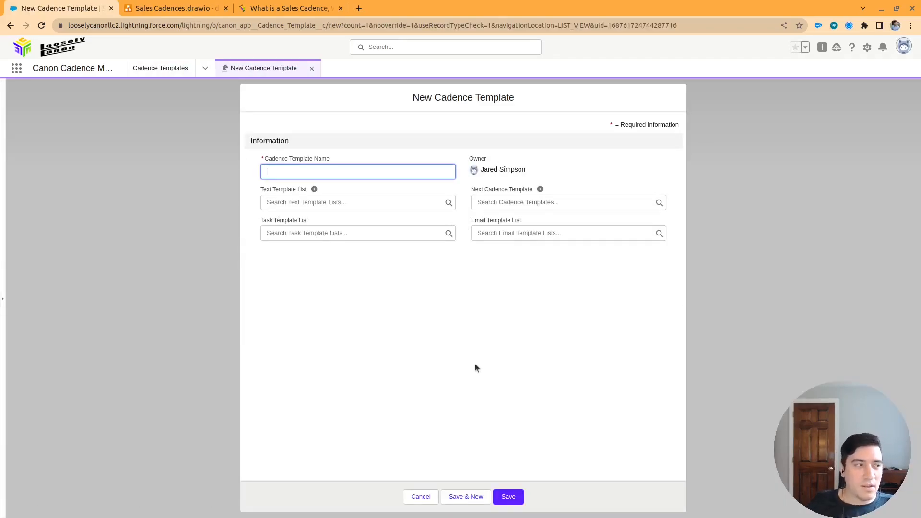
{"action": "left_click", "coordinate": [188, 8]}
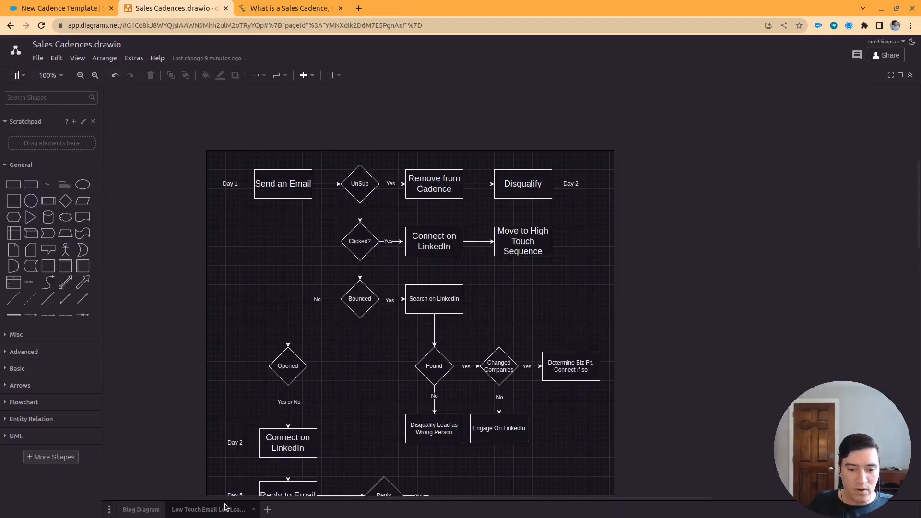
{"action": "right_click", "coordinate": [206, 510]}
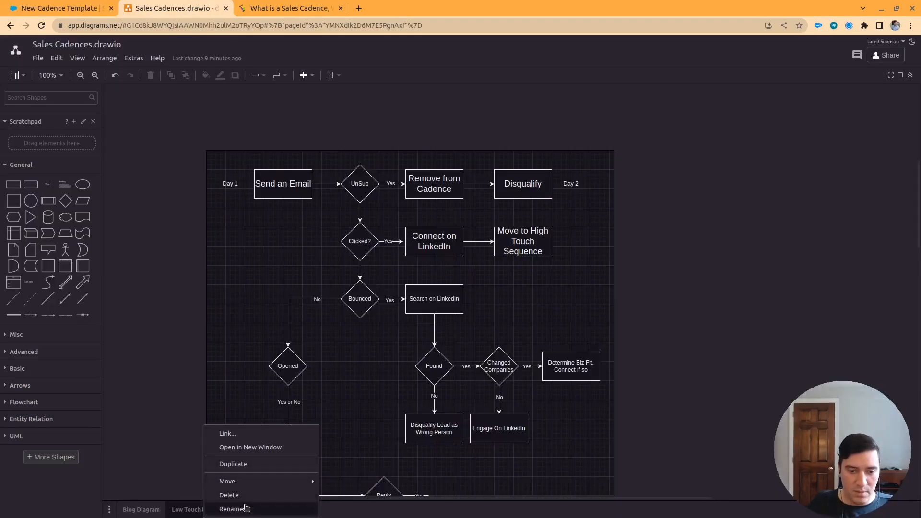
{"action": "left_click", "coordinate": [232, 509]}
{"action": "left_click", "coordinate": [77, 4]}
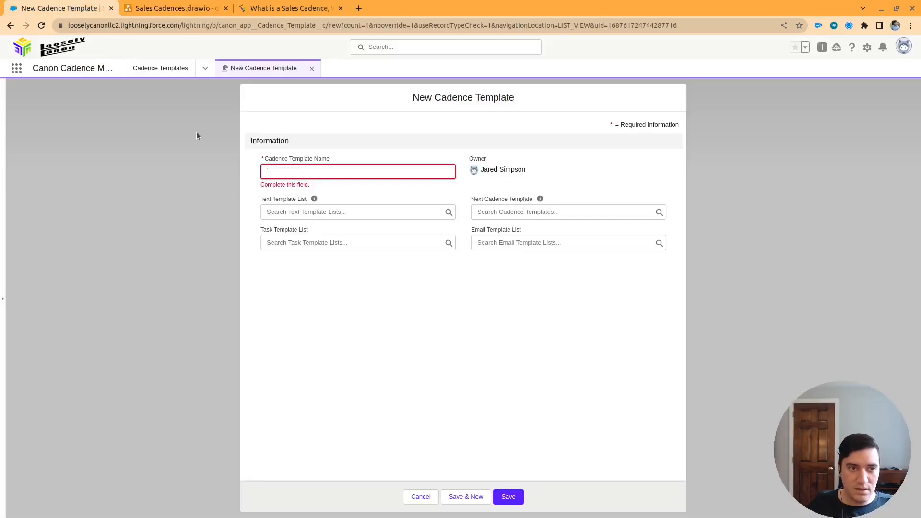
{"action": "type", "text": "Low Touch Email Led Lead Sequence"}
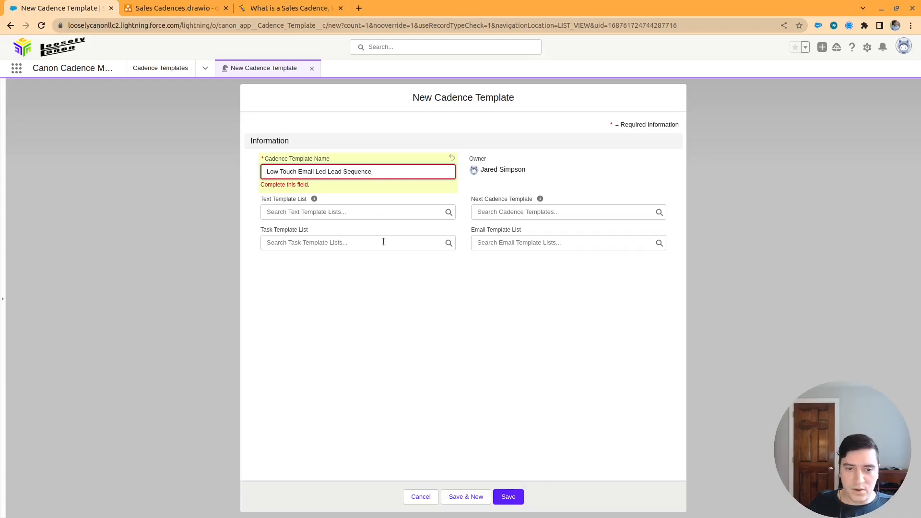
- Create a task template list named "Low Touch Email Led Lead Sequence Task List" for the cadence template
{"action": "left_click", "coordinate": [285, 243]}
{"action": "left_click", "coordinate": [303, 234]}
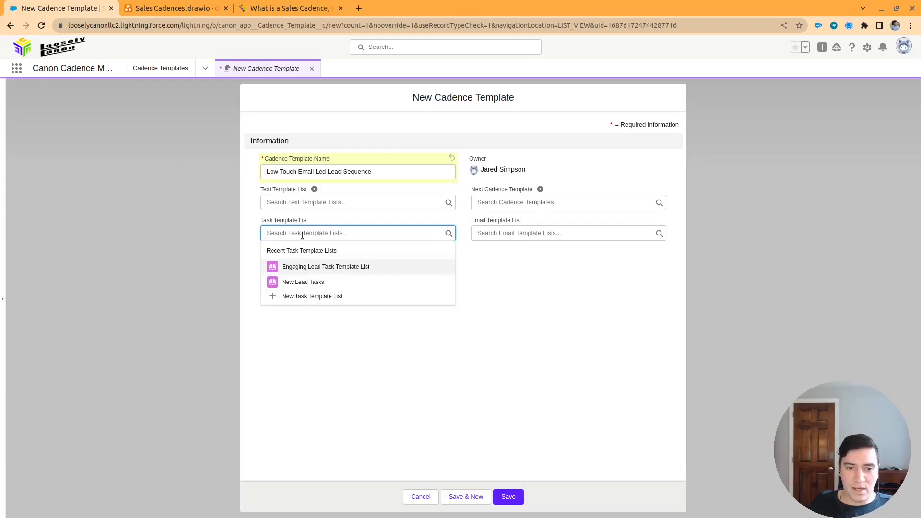
{"action": "left_click", "coordinate": [312, 296]}
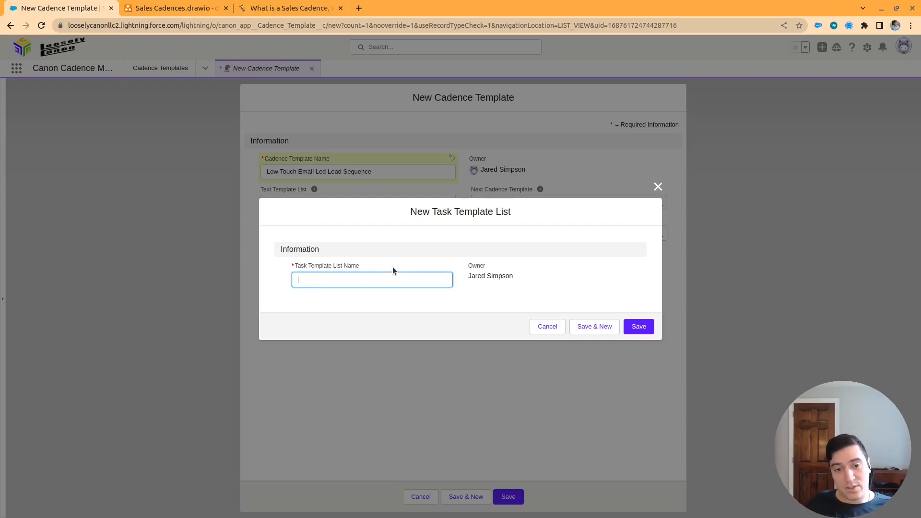
{"action": "type", "text": "Low Touch Email Led Lead Sequence"}
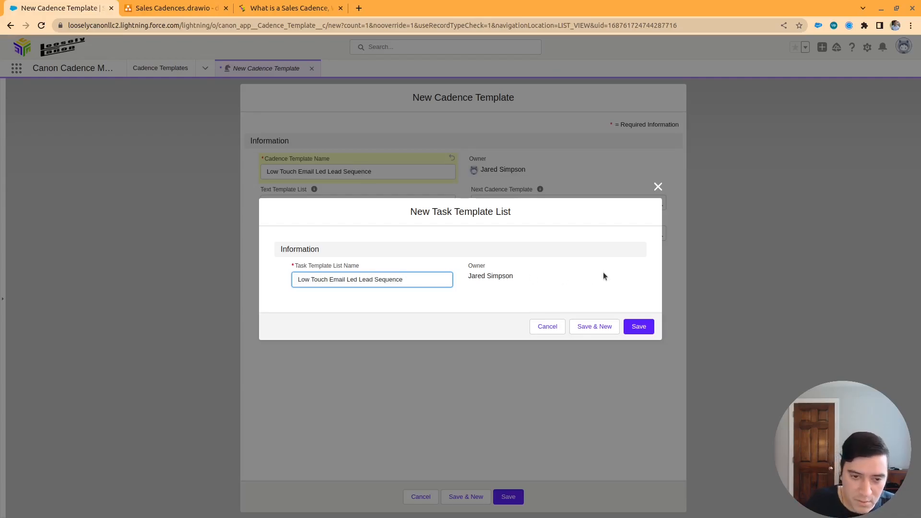
{"action": "type", "text": "Task Lis"}
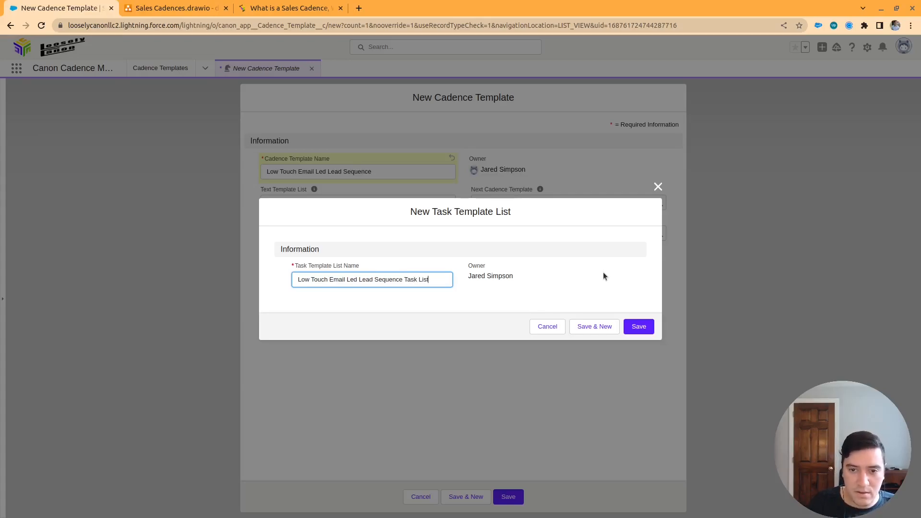
{"action": "type", "text": "t"}
{"action": "left_click", "coordinate": [639, 332]}
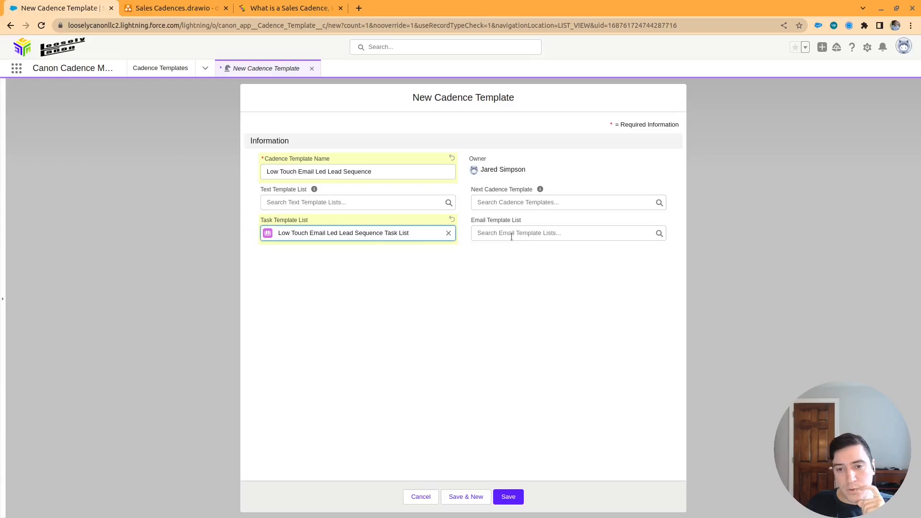
{"action": "left_click", "coordinate": [532, 234]}
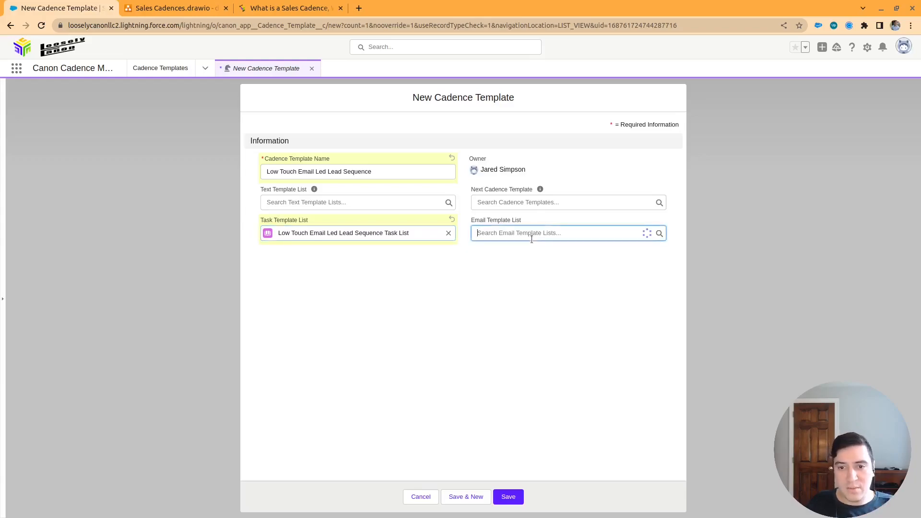
{"action": "left_click_drag", "start_coordinate": [468, 220], "coordinate": [504, 219]}
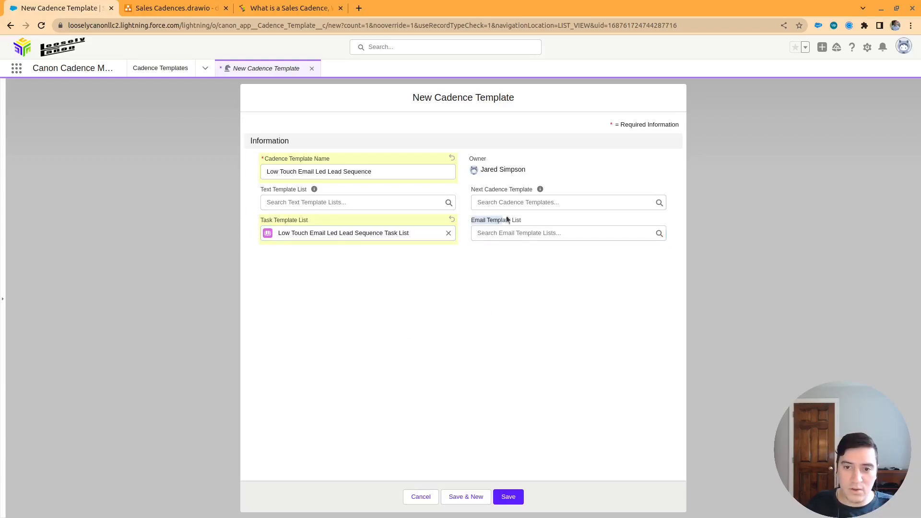
{"action": "left_click", "coordinate": [557, 316]}
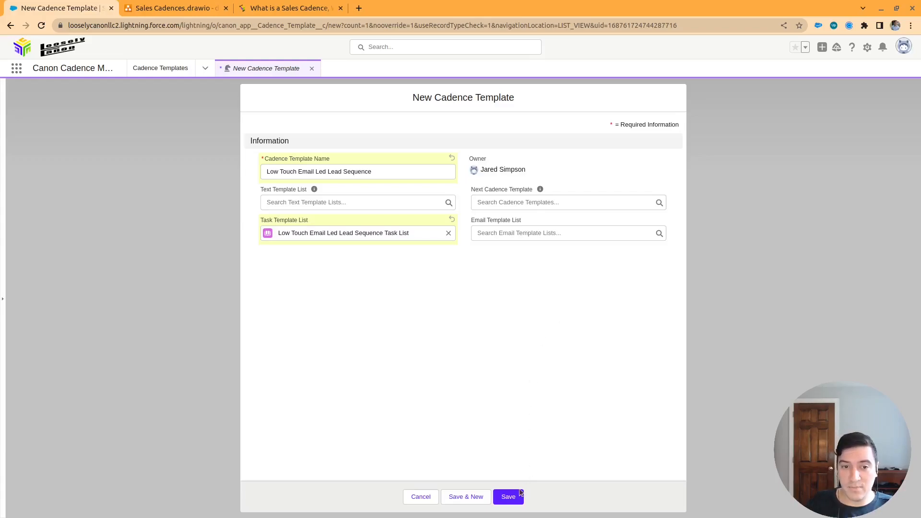
{"action": "left_click", "coordinate": [511, 501]}
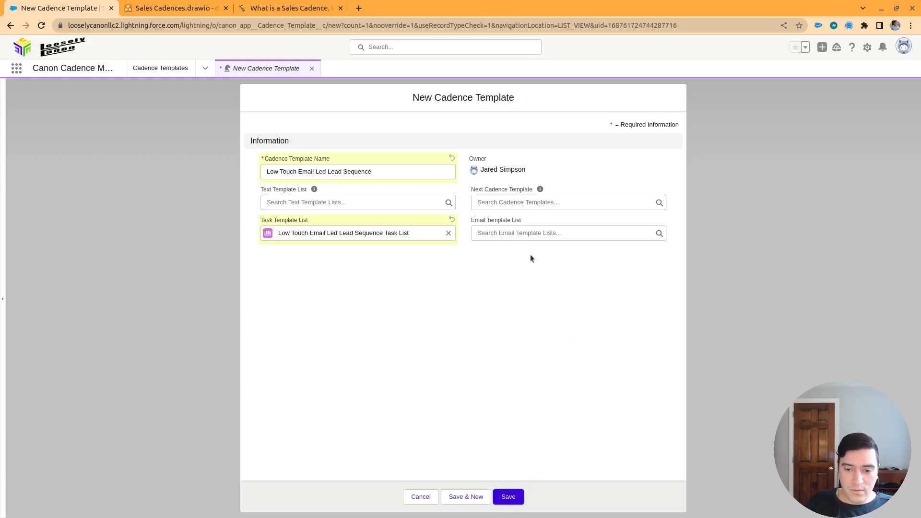
{"action": "left_click", "coordinate": [511, 200]}
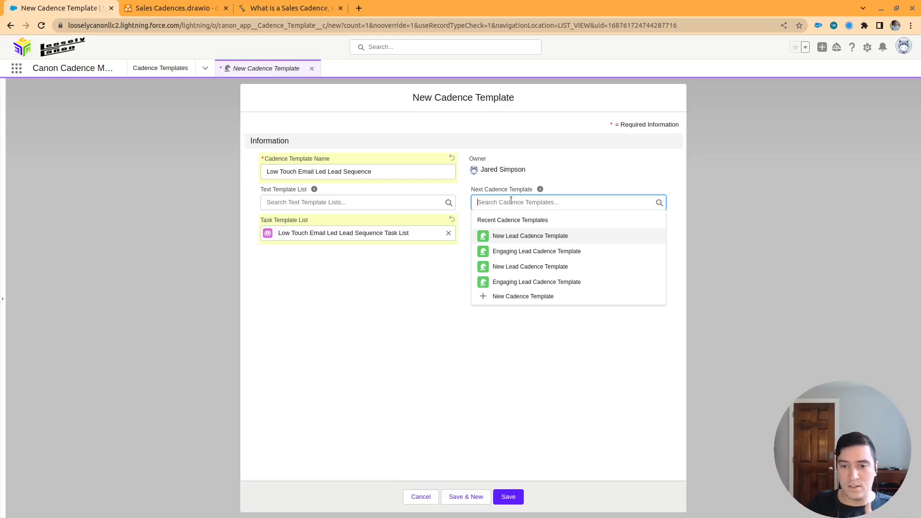
- Switch to the Sales Cadences diagram in draw.io, dismiss the page renaming, and examine the cadence flow through its final branches
{"action": "left_click", "coordinate": [205, 9]}
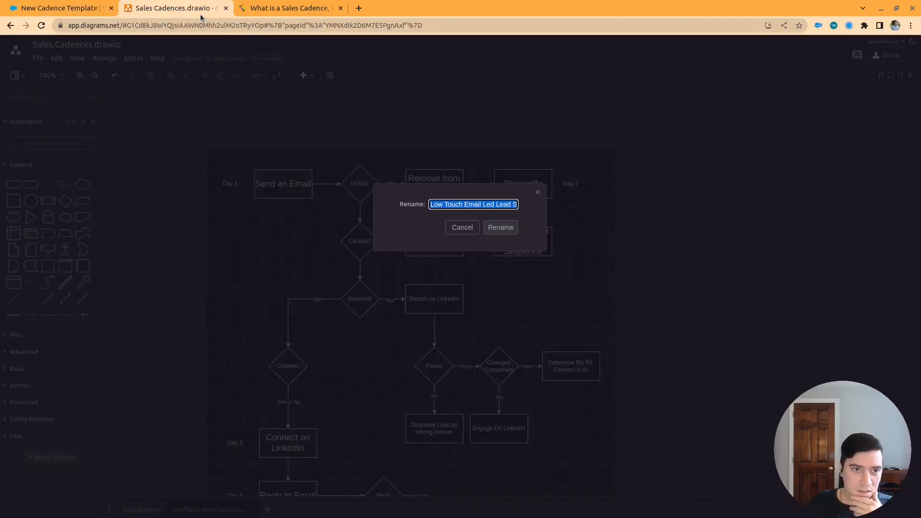
{"action": "left_click", "coordinate": [450, 225]}
{"action": "scroll", "coordinate": [449, 225], "scroll_direction": "down", "scroll_amount": 8}
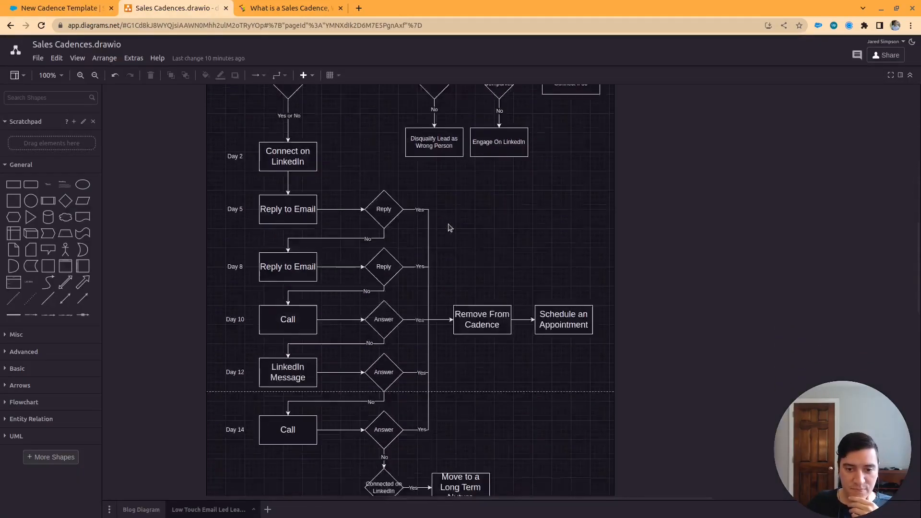
{"action": "left_click", "coordinate": [473, 196]}
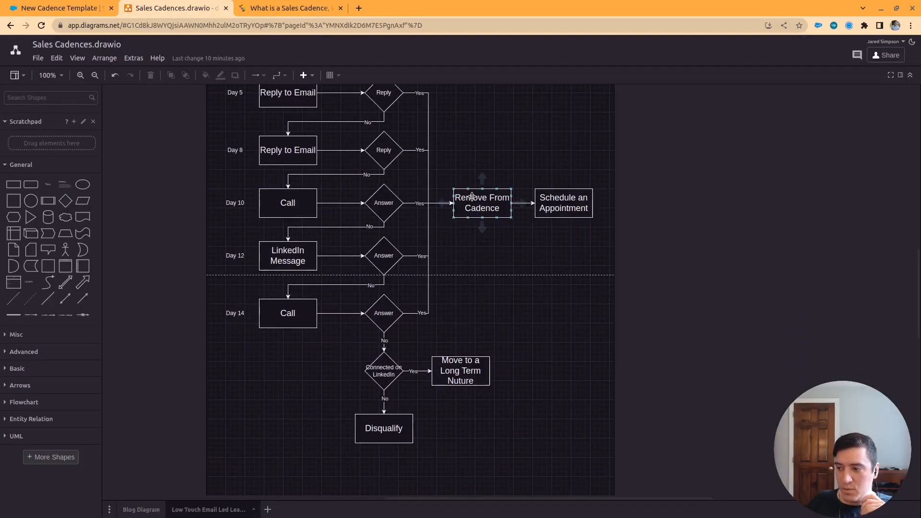
{"action": "scroll", "coordinate": [504, 287], "scroll_direction": "up", "scroll_amount": 1}
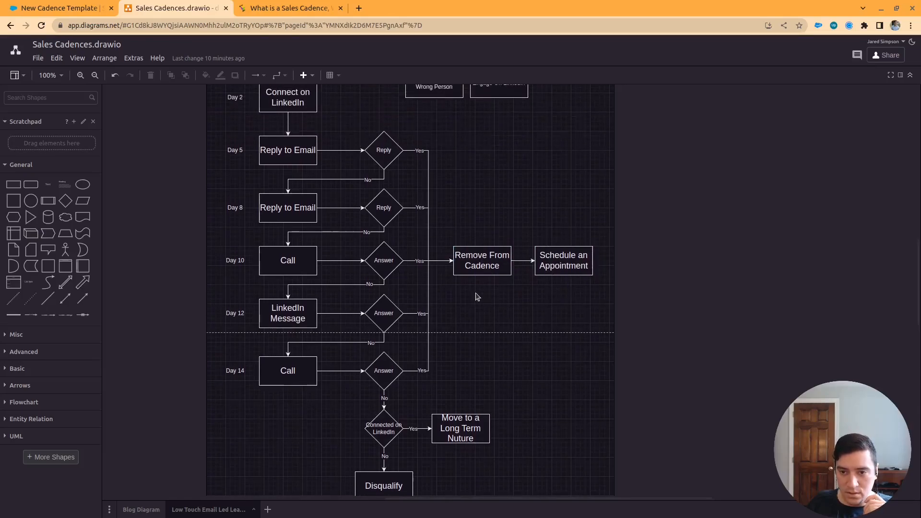
{"action": "scroll", "coordinate": [472, 283], "scroll_direction": "up", "scroll_amount": 3}
{"action": "scroll", "coordinate": [474, 286], "scroll_direction": "down", "scroll_amount": 1}
{"action": "scroll", "coordinate": [475, 288], "scroll_direction": "down", "scroll_amount": 3}
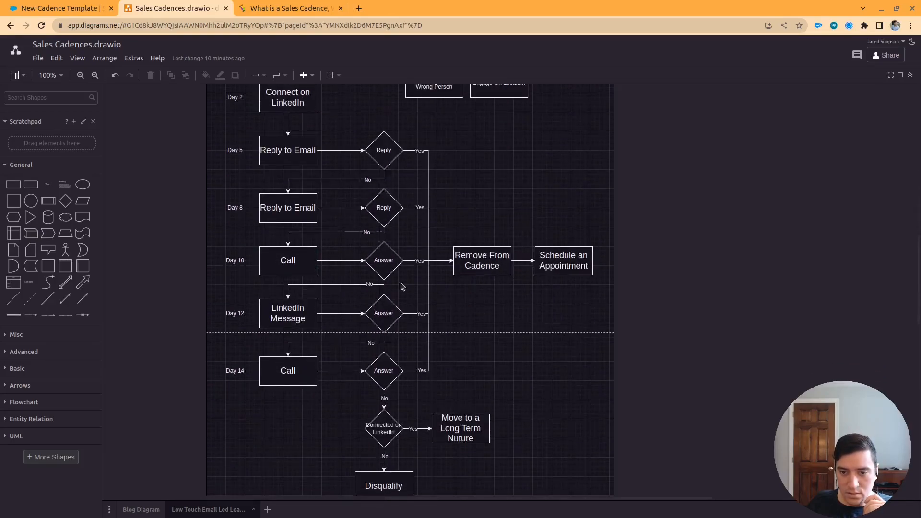
{"action": "scroll", "coordinate": [432, 225], "scroll_direction": "down", "scroll_amount": 3}
{"action": "left_click", "coordinate": [457, 259]}
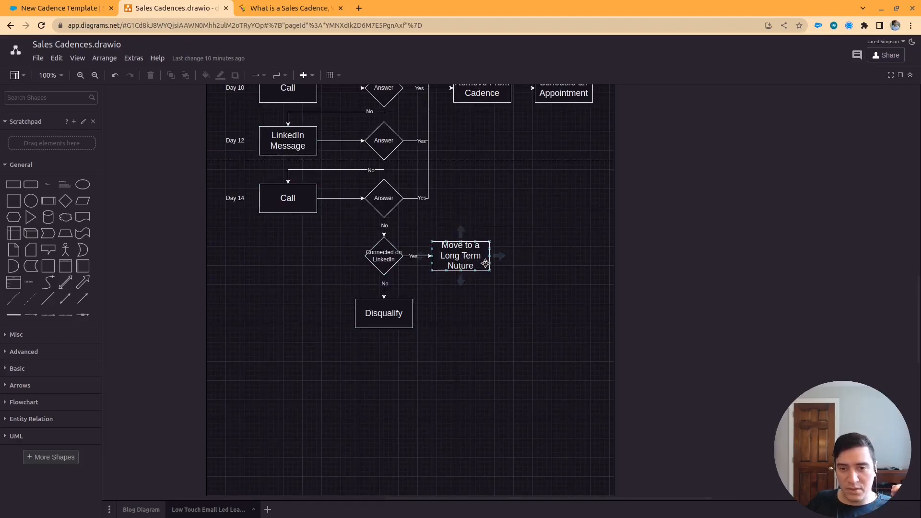
{"action": "left_click", "coordinate": [535, 275]}
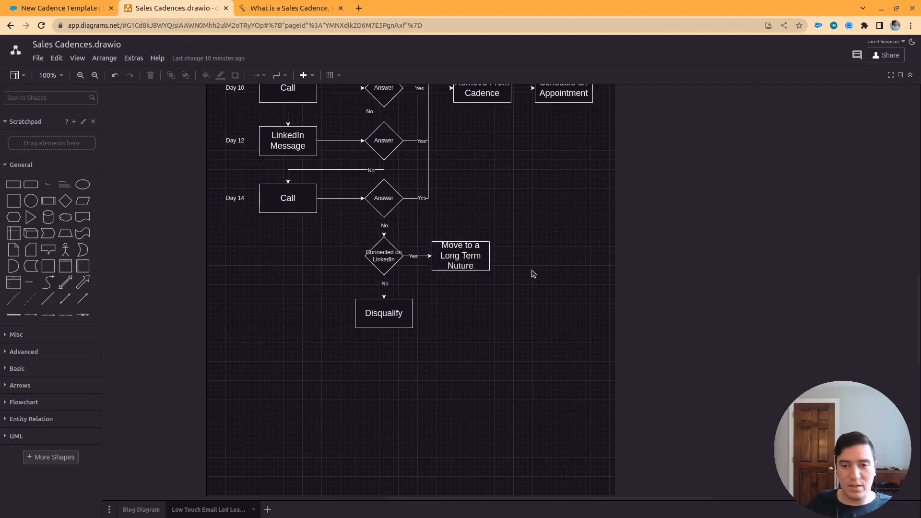
- Return to Salesforce and save the new cadence template with the next cadence template left empty
{"action": "left_click", "coordinate": [61, 13]}
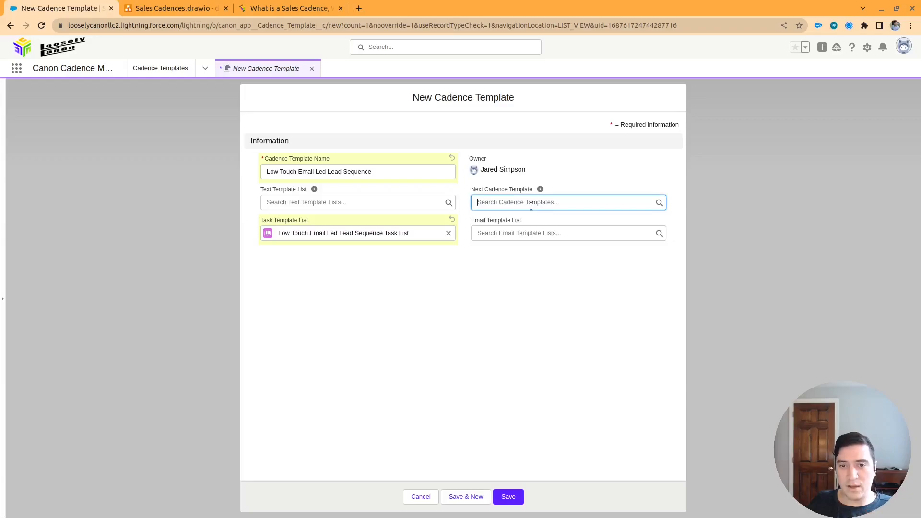
{"action": "left_click", "coordinate": [508, 497]}
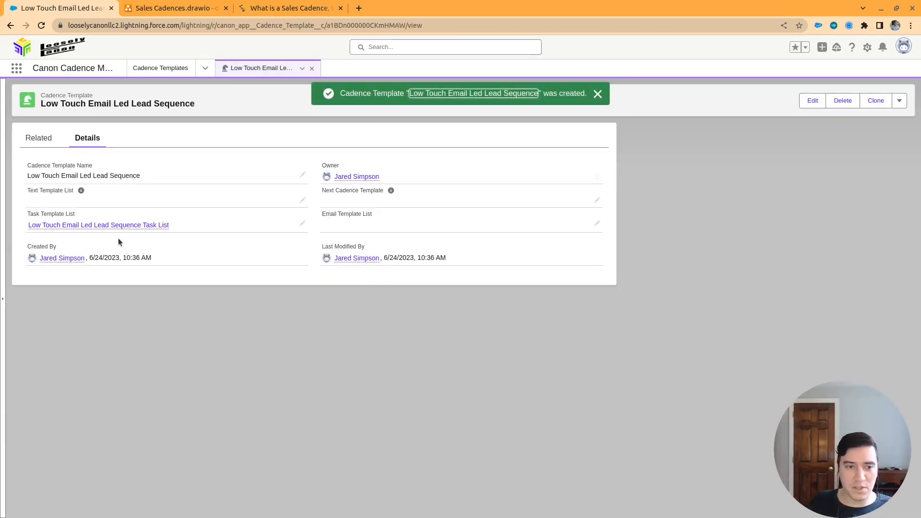
- Open the cadence template's linked task template list and start a new task template in it
{"action": "mouse_move", "coordinate": [117, 230]}
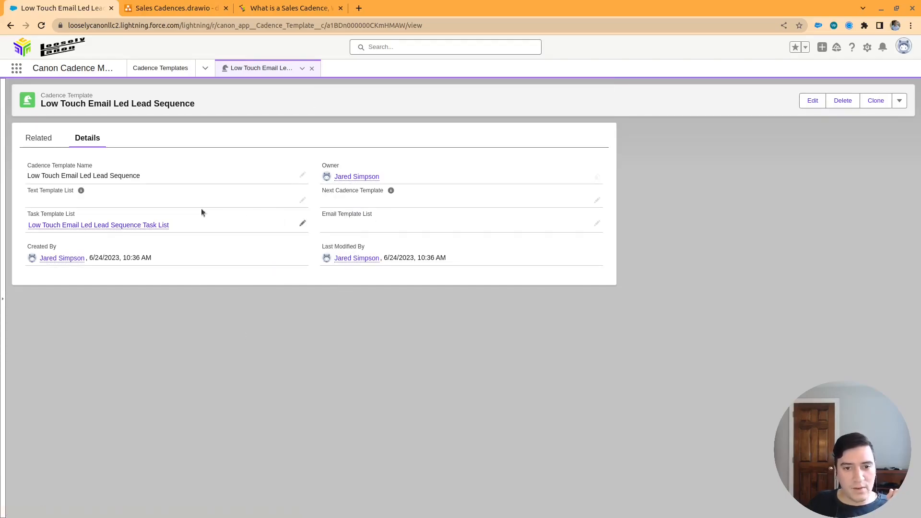
{"action": "left_click", "coordinate": [109, 225]}
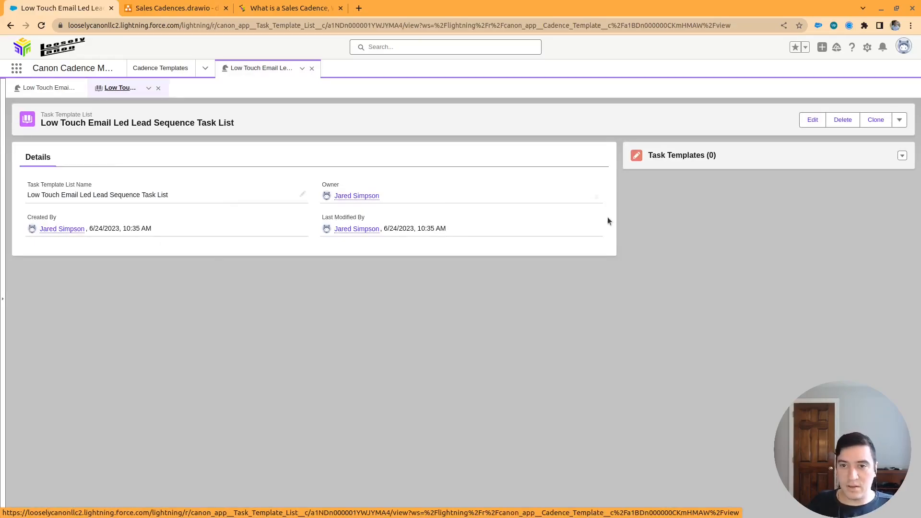
{"action": "left_click", "coordinate": [902, 156]}
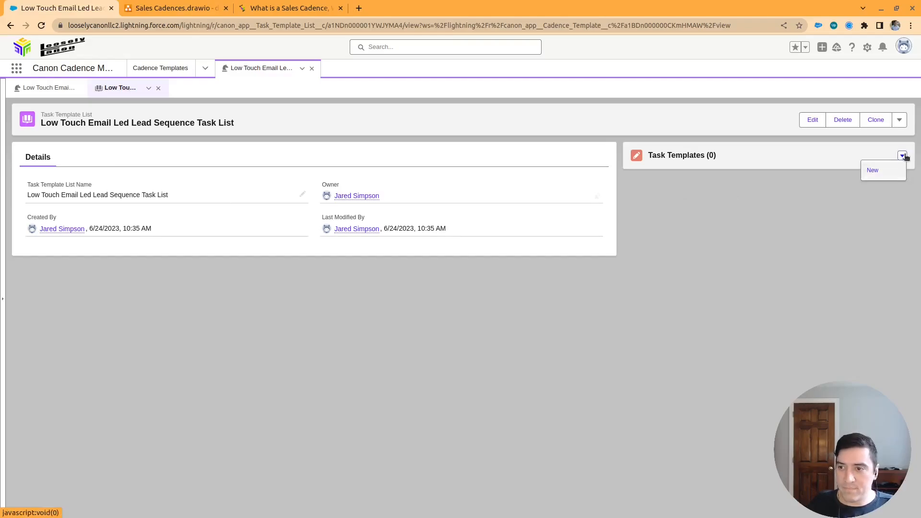
{"action": "left_click", "coordinate": [873, 170]}
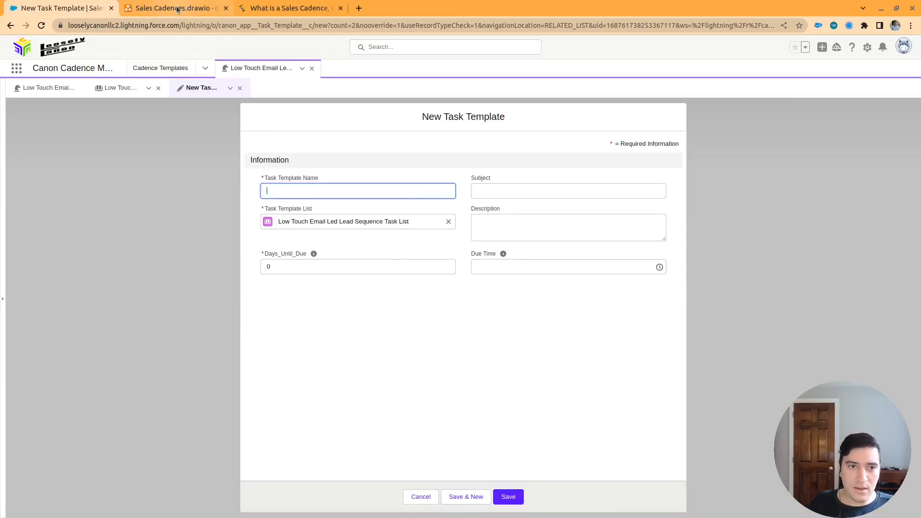
- Detach the Sales Cadences diagram into its own window and tile it side by side with the Salesforce window
{"action": "left_click_drag", "start_coordinate": [175, 8], "coordinate": [372, 63]}
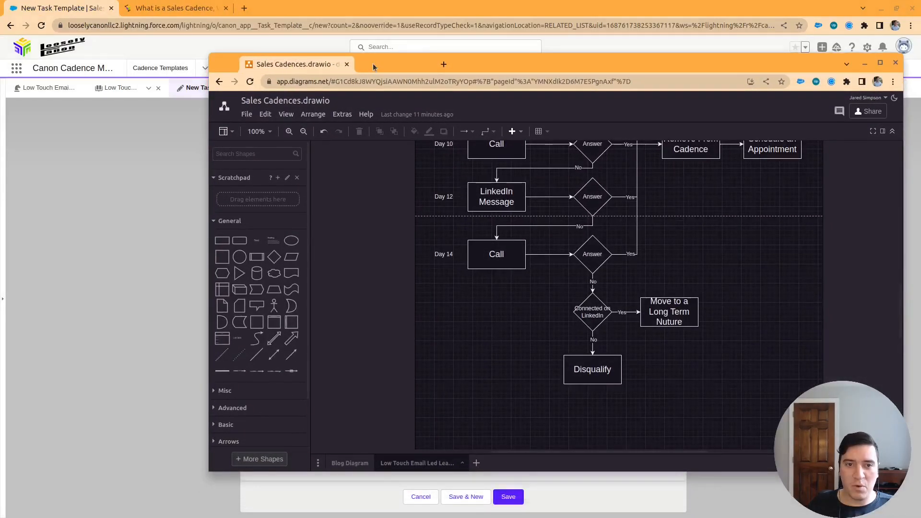
{"action": "key", "text": "super+Right"}
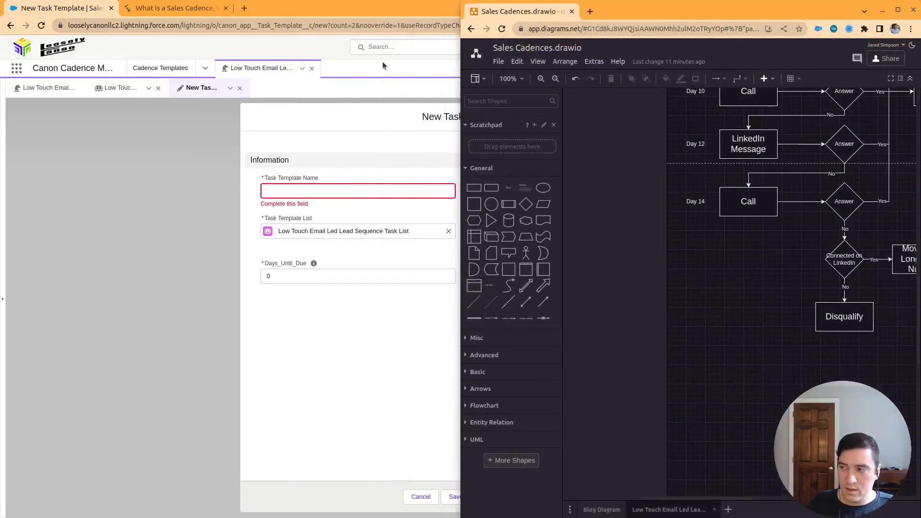
{"action": "left_click", "coordinate": [81, 249]}
{"action": "key", "text": "super+Left"}
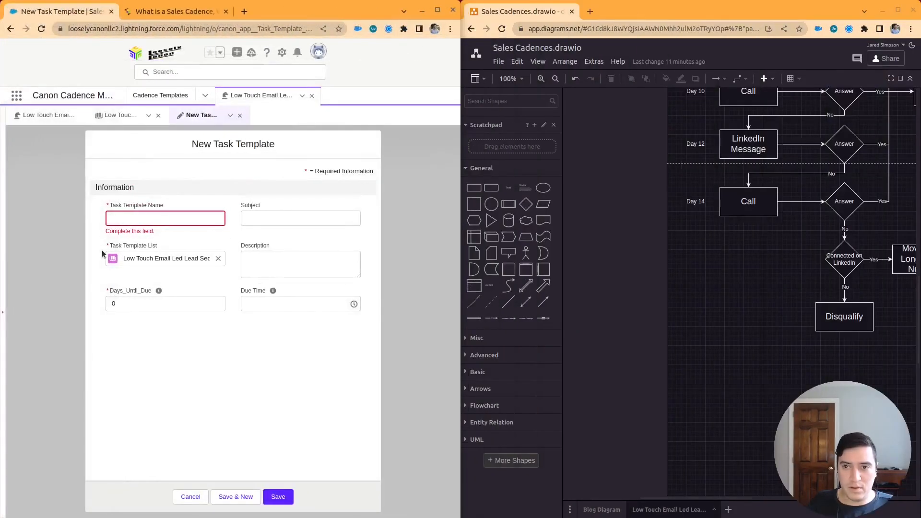
{"action": "left_click", "coordinate": [483, 79]}
{"action": "left_click", "coordinate": [483, 79]}
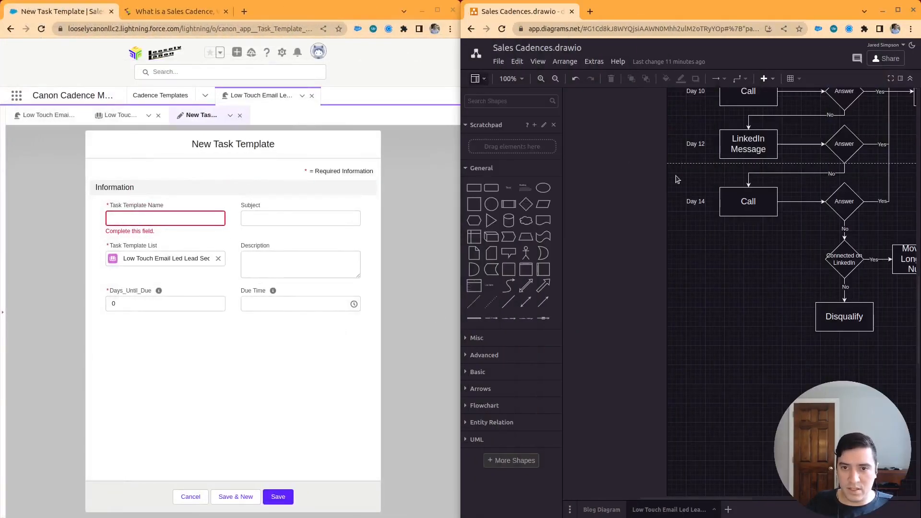
- Name the new task template "Send an Email", matching the Day 1 block of the diagram
{"action": "scroll", "coordinate": [755, 319], "scroll_direction": "right", "scroll_amount": 3}
{"action": "scroll", "coordinate": [754, 319], "scroll_direction": "up", "scroll_amount": 6}
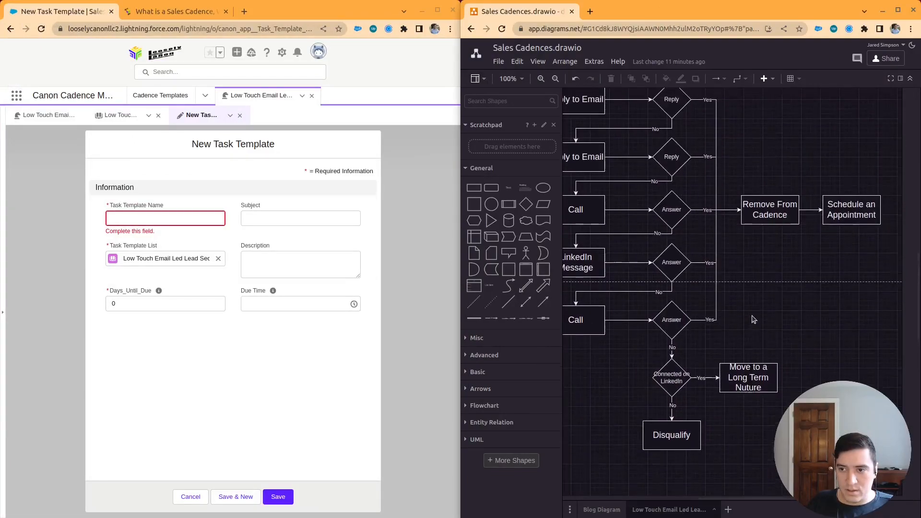
{"action": "scroll", "coordinate": [755, 319], "scroll_direction": "left", "scroll_amount": 3}
{"action": "scroll", "coordinate": [754, 319], "scroll_direction": "up", "scroll_amount": 8}
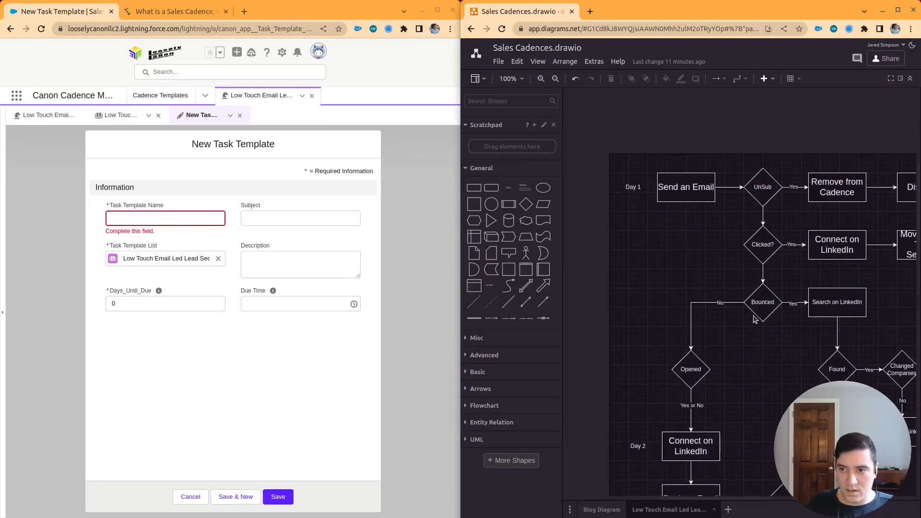
{"action": "scroll", "coordinate": [746, 309], "scroll_direction": "right", "scroll_amount": 2}
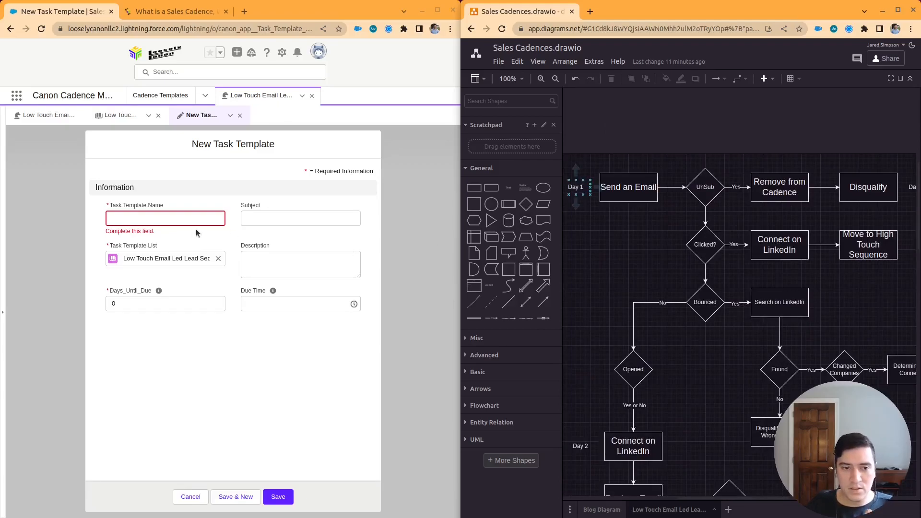
{"action": "left_click", "coordinate": [176, 217]}
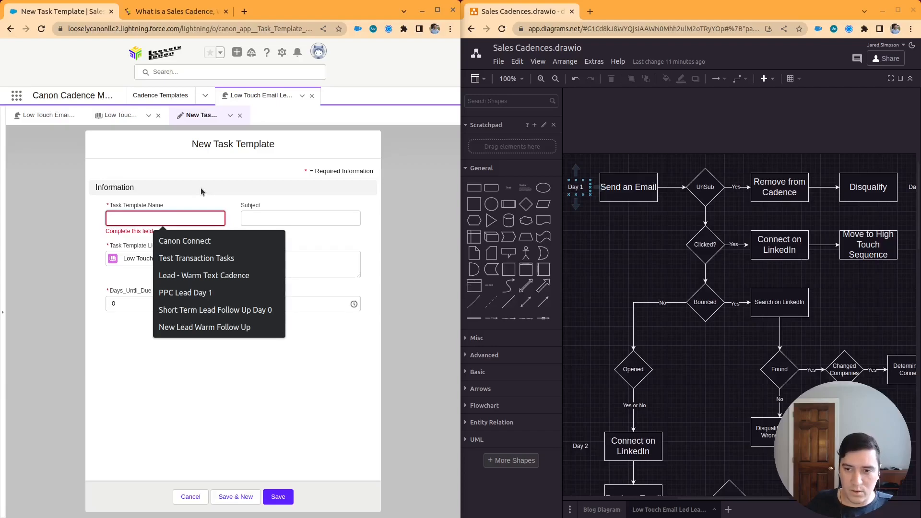
{"action": "type", "text": "Send Em"}
{"action": "key", "text": "BackSpace"}
{"action": "key", "text": "BackSpace"}
{"action": "type", "text": "an Email"}
{"action": "key", "text": "Tab"}
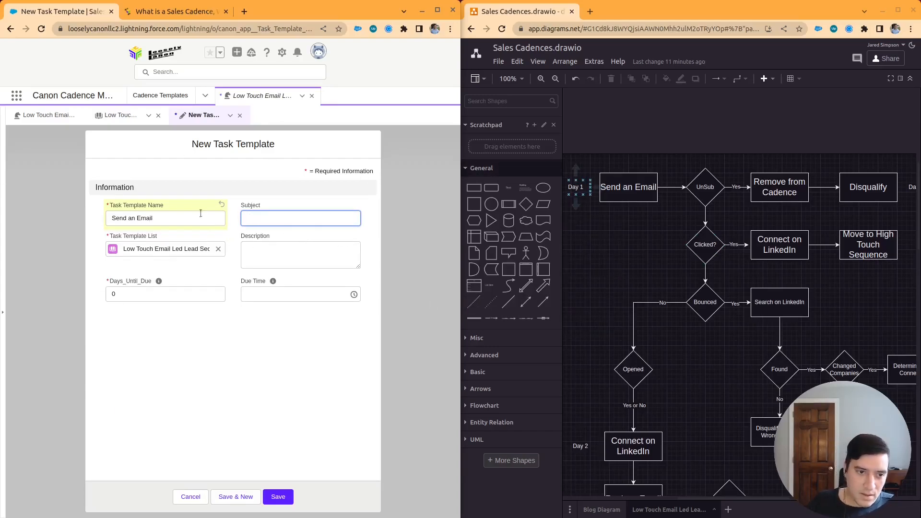
- Fill the task template's subject with "Send First Email", reusing the template name's text
{"action": "key", "text": "shift+Tab"}
{"action": "key", "text": "ctrl+c"}
{"action": "left_click", "coordinate": [295, 220]}
{"action": "key", "text": "ctrl+v"}
{"action": "double_click", "coordinate": [268, 219]}
{"action": "type", "text": "First"}
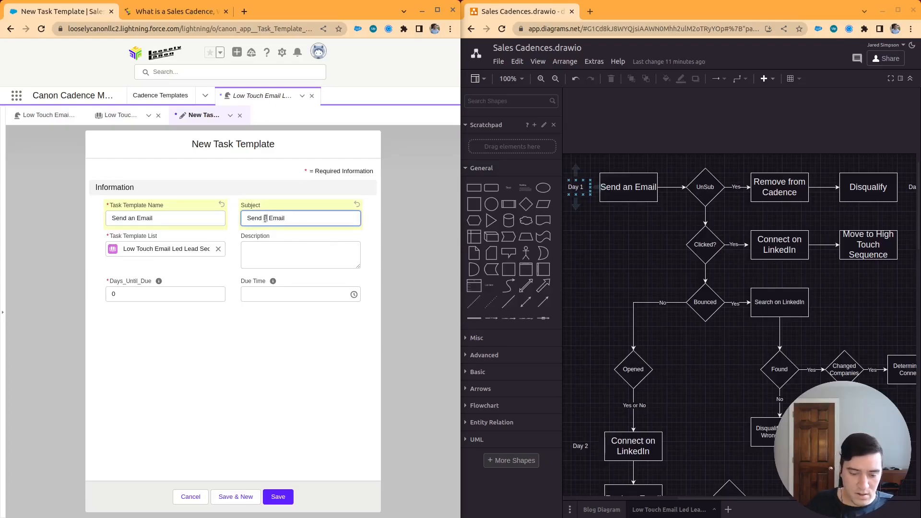
{"action": "left_click", "coordinate": [294, 242]}
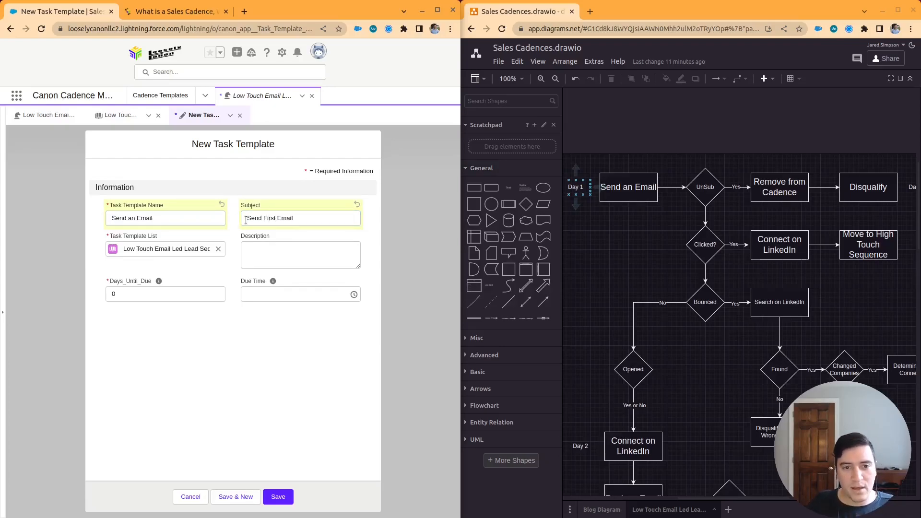
- Find the Loosely Canon app in Salesforce and open it in a separate browser tab
{"action": "left_click", "coordinate": [18, 98]}
{"action": "type", "text": "loos"}
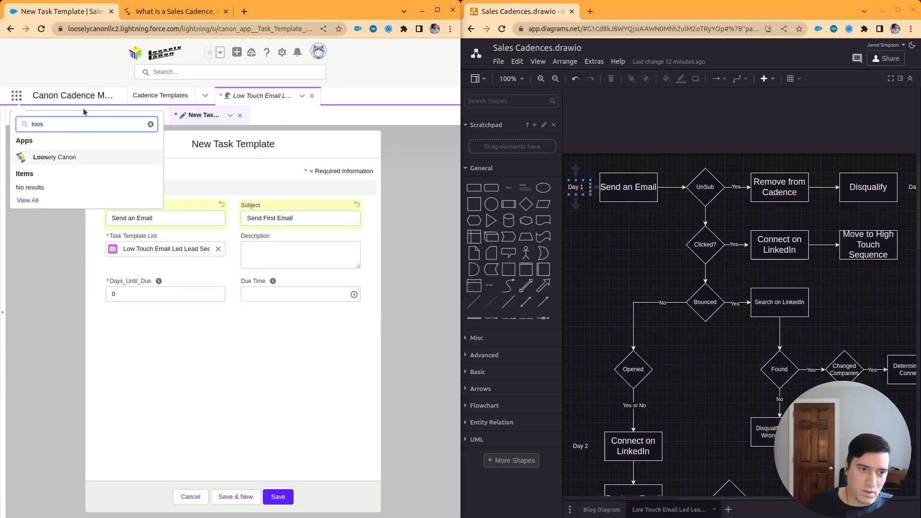
{"action": "right_click", "coordinate": [56, 158]}
{"action": "left_click", "coordinate": [98, 166]}
{"action": "left_click", "coordinate": [173, 12]}
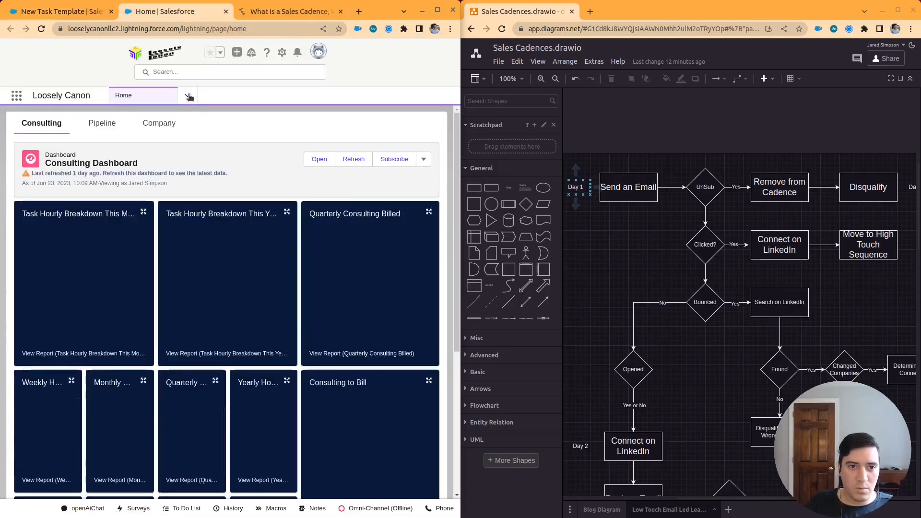
- Open the Aviso Inc lead, examine its LinkedIn connection task in the activity timeline, and return to the Leads list
{"action": "left_click", "coordinate": [188, 96]}
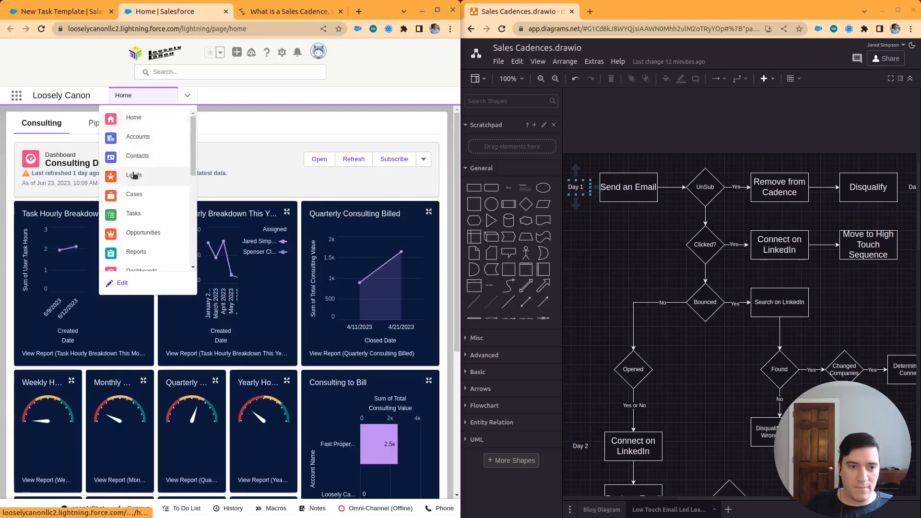
{"action": "left_click", "coordinate": [129, 175]}
{"action": "left_click", "coordinate": [68, 235]}
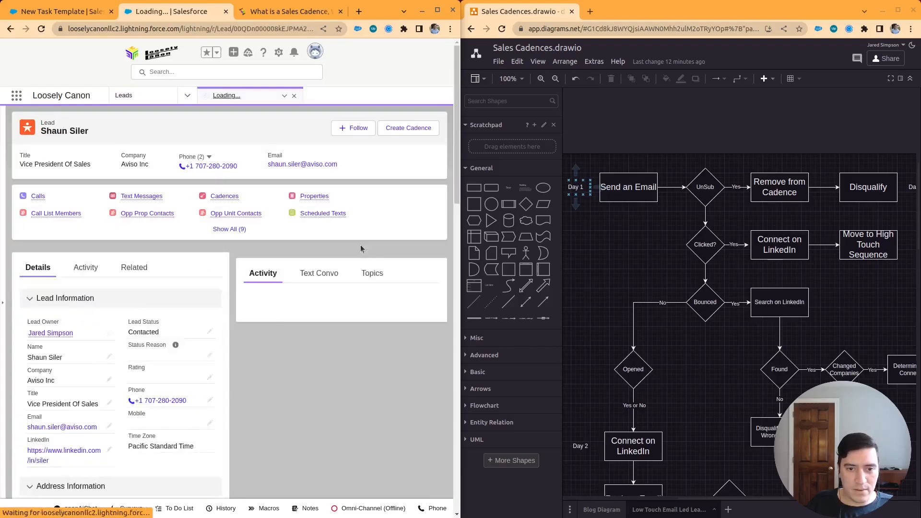
{"action": "scroll", "coordinate": [355, 245], "scroll_direction": "down", "scroll_amount": 2}
{"action": "left_click", "coordinate": [246, 322]}
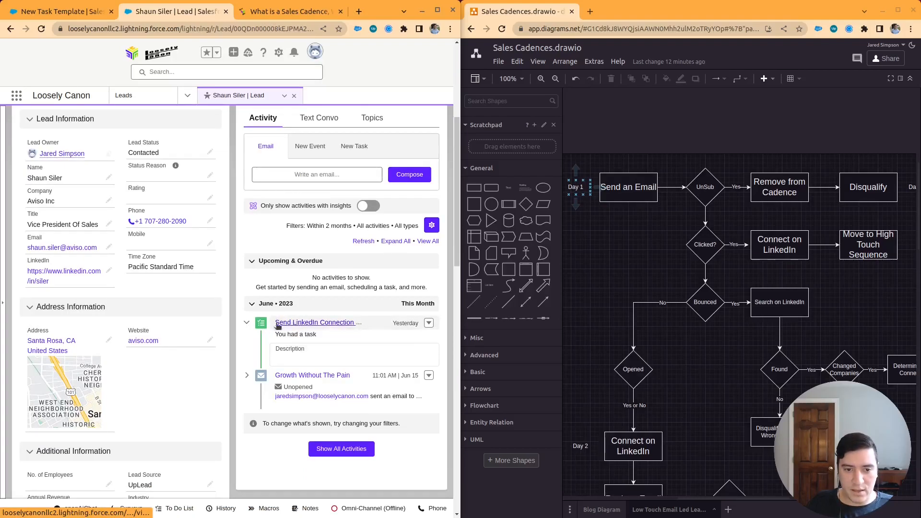
{"action": "left_click", "coordinate": [136, 98]}
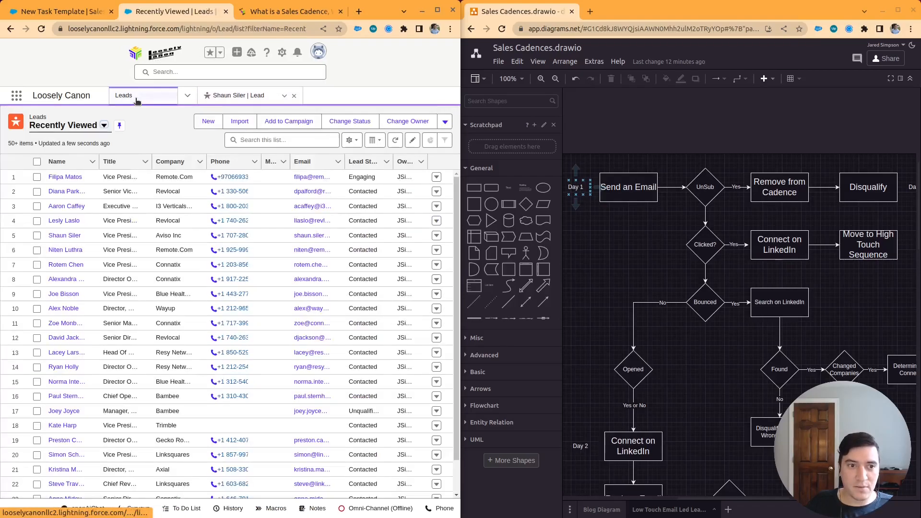
- Return to the unsaved task template and enter the description "Personalize the first paragraph to this lead."
{"action": "left_click", "coordinate": [67, 12]}
{"action": "left_click", "coordinate": [287, 251]}
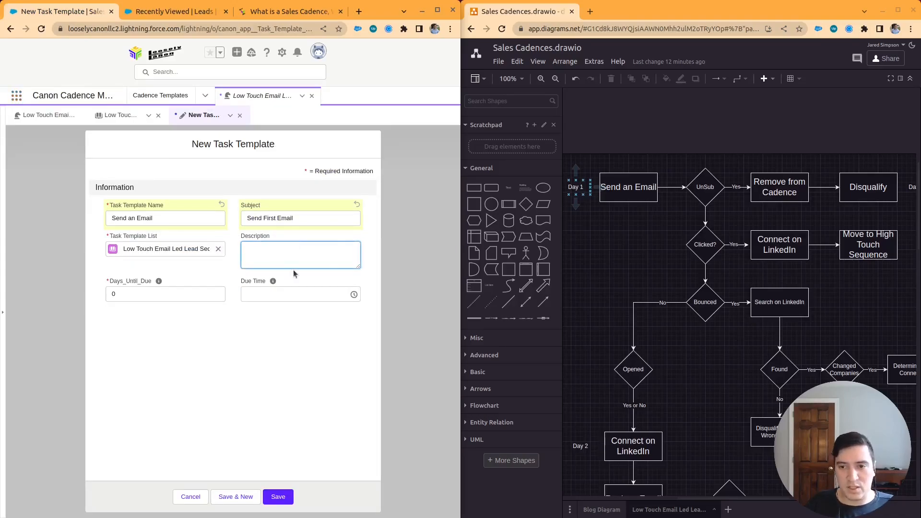
{"action": "type", "text": "Personalize t"}
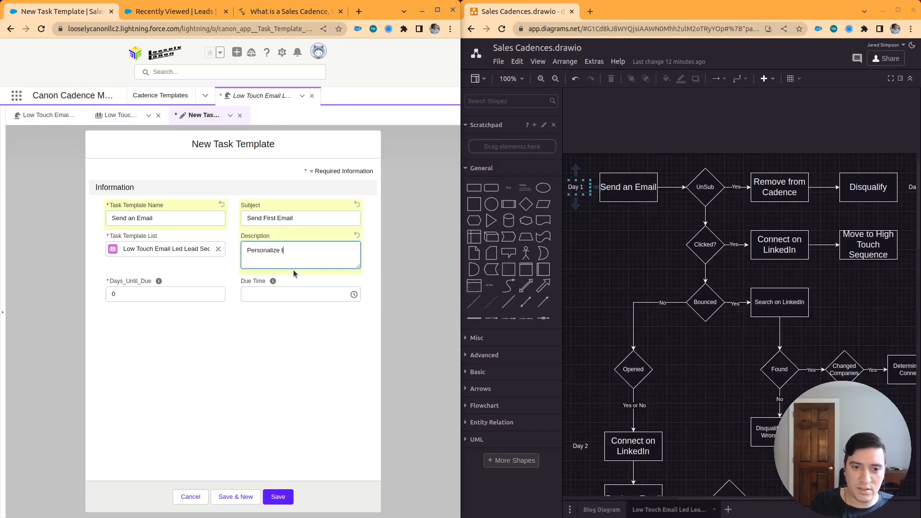
{"action": "type", "text": "he for"}
{"action": "key", "text": "BackSpace"}
{"action": "key", "text": "BackSpace"}
{"action": "type", "text": "ir"}
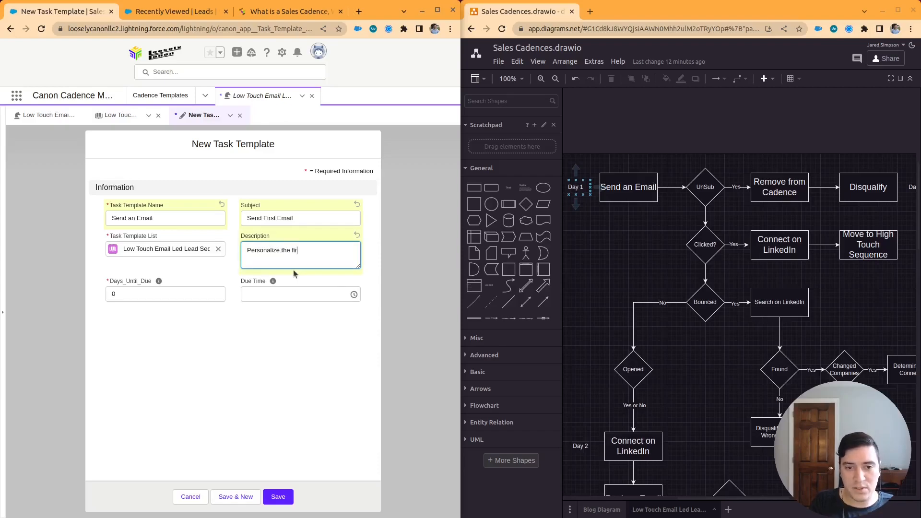
{"action": "type", "text": "st paragra"}
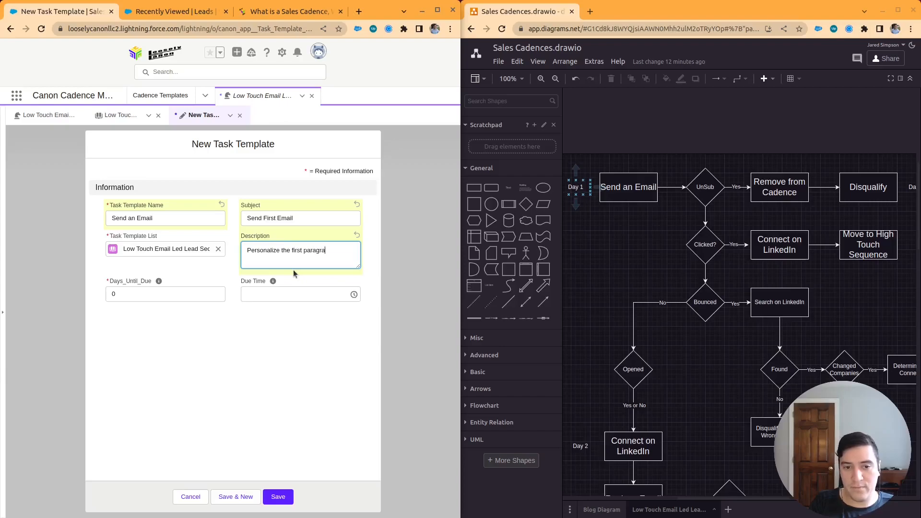
{"action": "type", "text": "ph to this lead."}
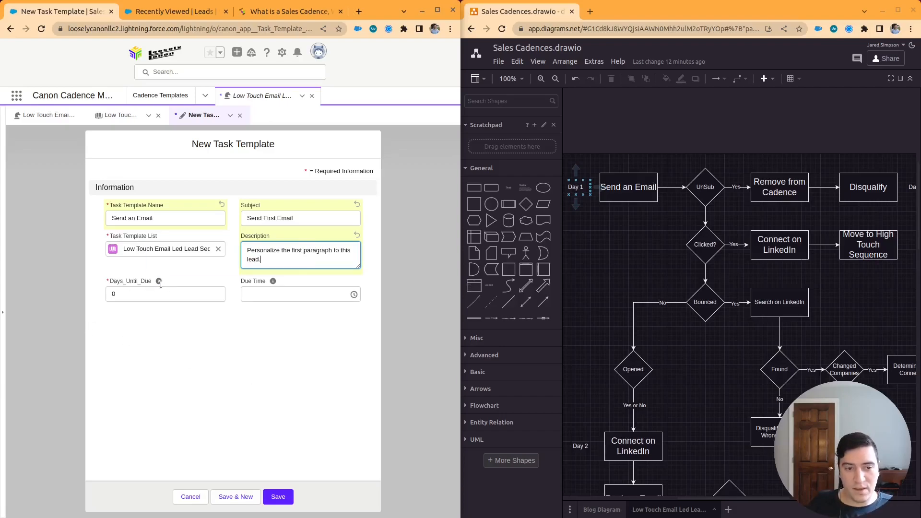
- Save the "Send an Email" task template with Days_Until_Due left at 0 and no due time, and dismiss the notification
{"action": "mouse_move", "coordinate": [161, 283]}
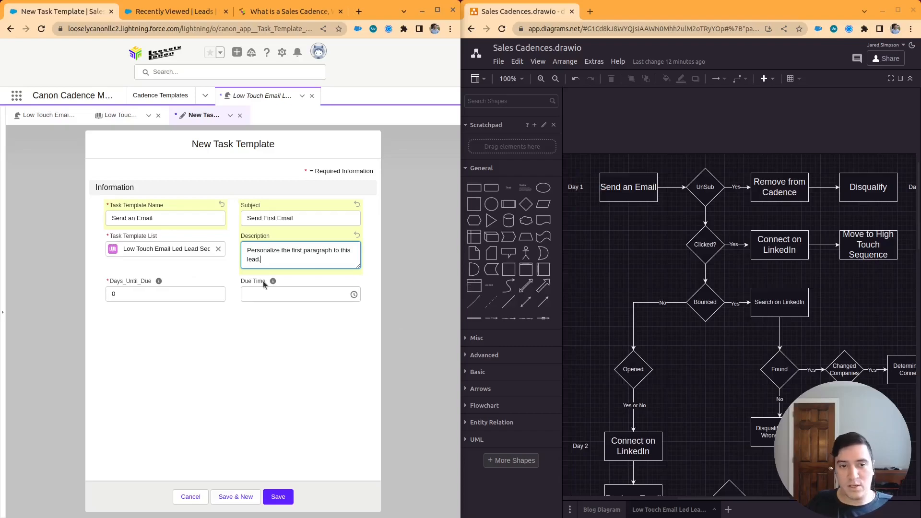
{"action": "left_click", "coordinate": [279, 498]}
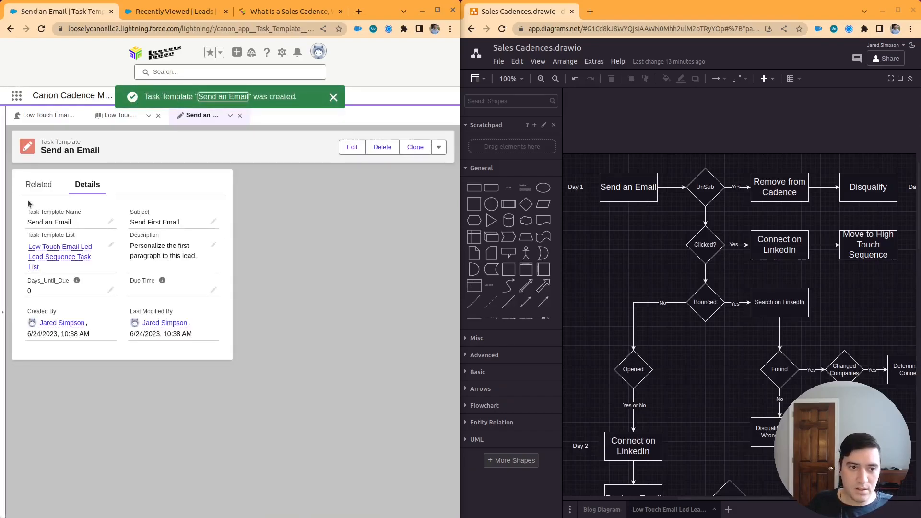
{"action": "left_click", "coordinate": [334, 97]}
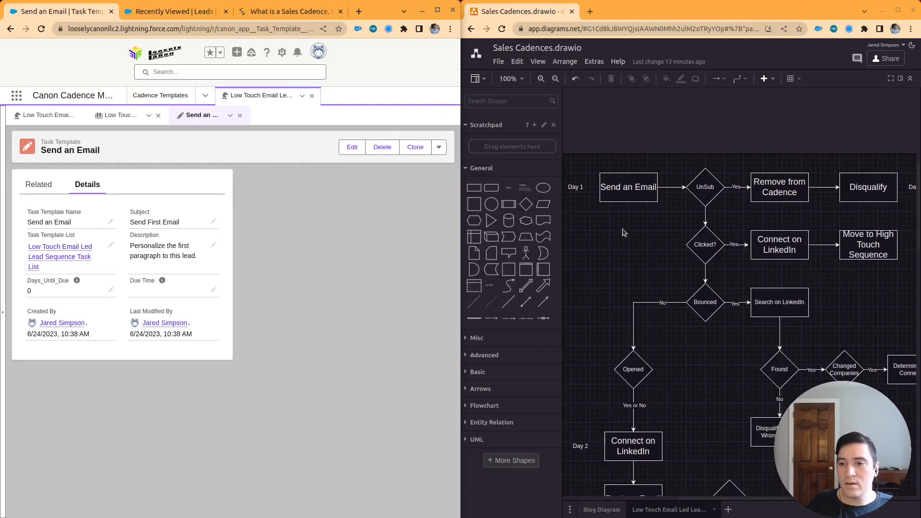
- Examine the diagram's Day 1 branches and the following steps from Day 2 to Day 14
{"action": "scroll", "coordinate": [636, 209], "scroll_direction": "down", "scroll_amount": 2}
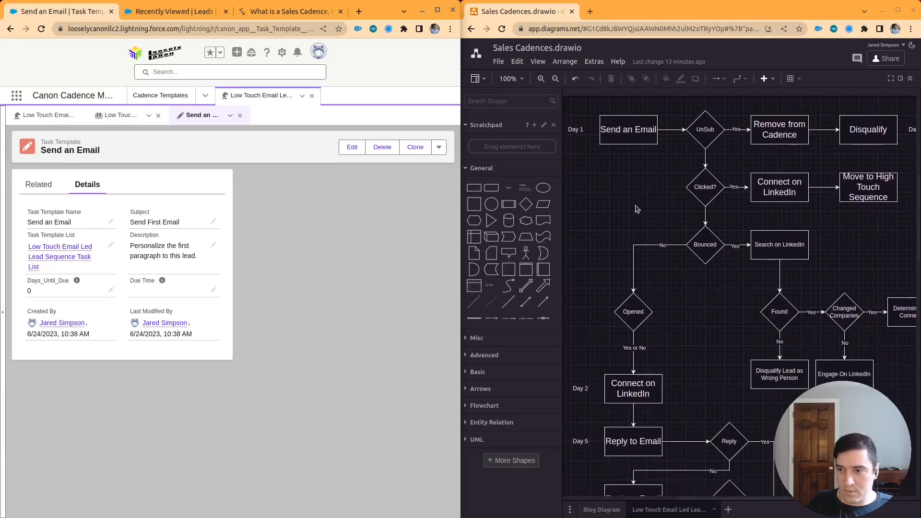
{"action": "scroll", "coordinate": [636, 210], "scroll_direction": "up", "scroll_amount": 3}
{"action": "scroll", "coordinate": [636, 209], "scroll_direction": "right", "scroll_amount": 2}
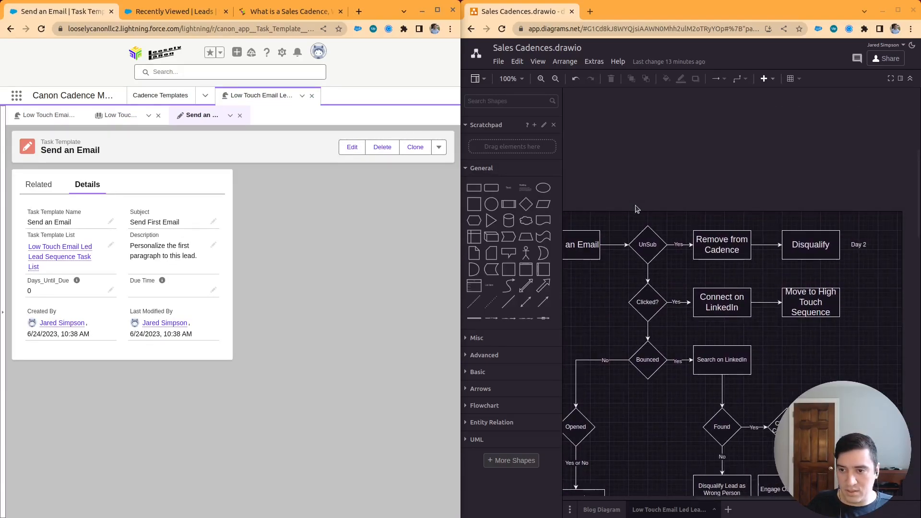
{"action": "scroll", "coordinate": [636, 209], "scroll_direction": "left", "scroll_amount": 2}
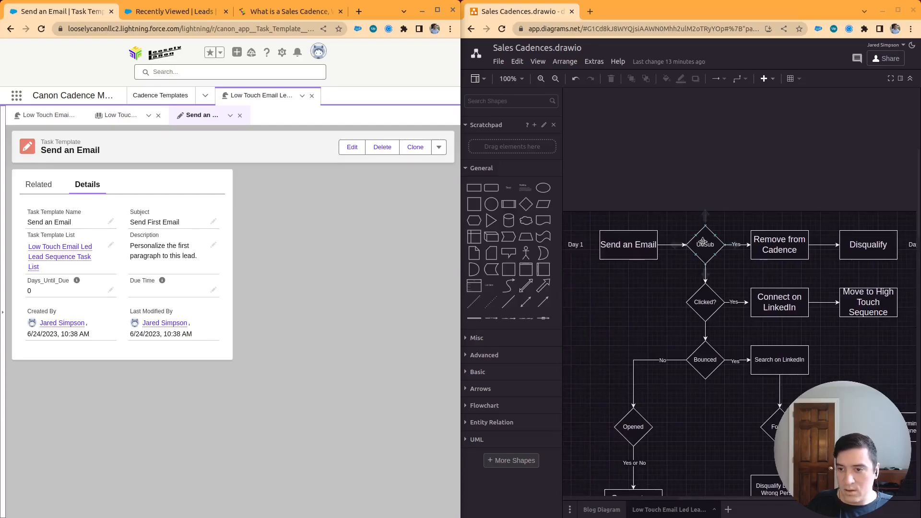
{"action": "scroll", "coordinate": [771, 315], "scroll_direction": "down", "scroll_amount": 2}
{"action": "left_click", "coordinate": [778, 240]}
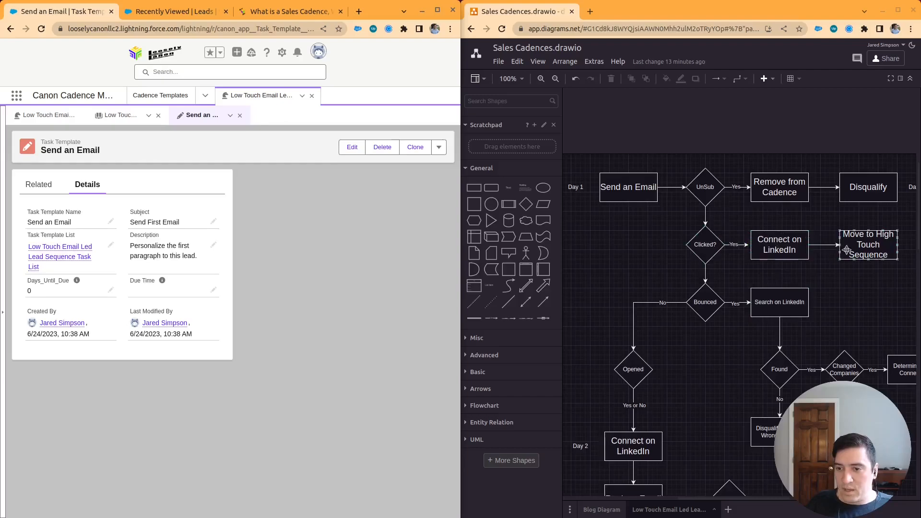
{"action": "left_click", "coordinate": [624, 186]}
{"action": "scroll", "coordinate": [626, 216], "scroll_direction": "down", "scroll_amount": 5}
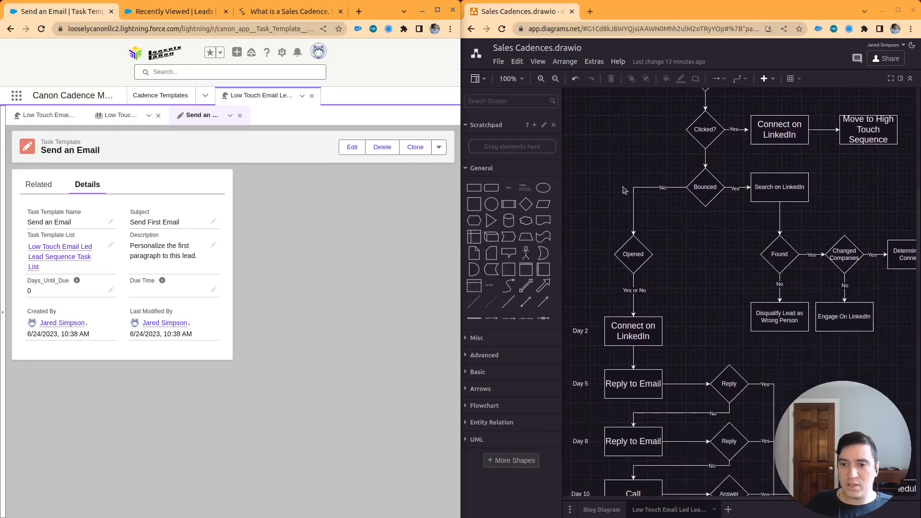
{"action": "scroll", "coordinate": [628, 254], "scroll_direction": "down", "scroll_amount": 6}
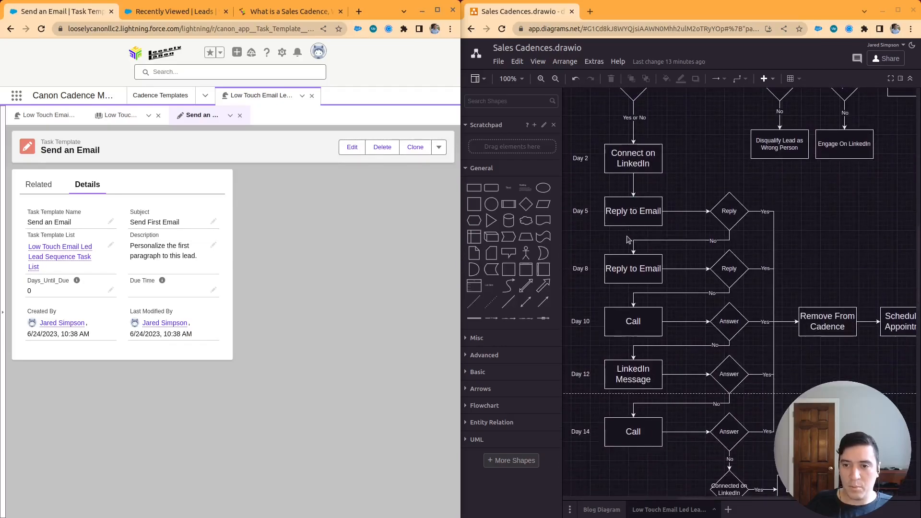
- Examine the flowchart's branches again and select the main column of steps running down from "Send an Email"
{"action": "scroll", "coordinate": [605, 334], "scroll_direction": "down", "scroll_amount": 2}
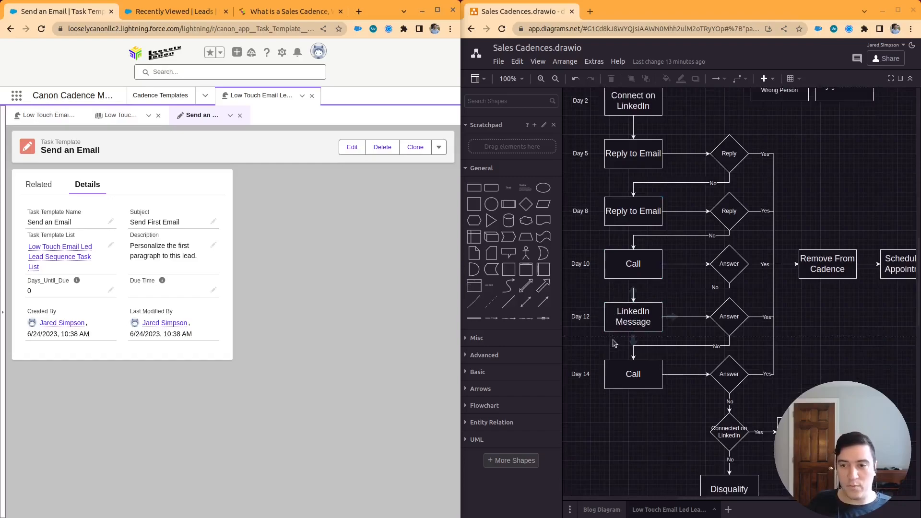
{"action": "scroll", "coordinate": [620, 341], "scroll_direction": "up", "scroll_amount": 5}
{"action": "scroll", "coordinate": [621, 342], "scroll_direction": "up", "scroll_amount": 9}
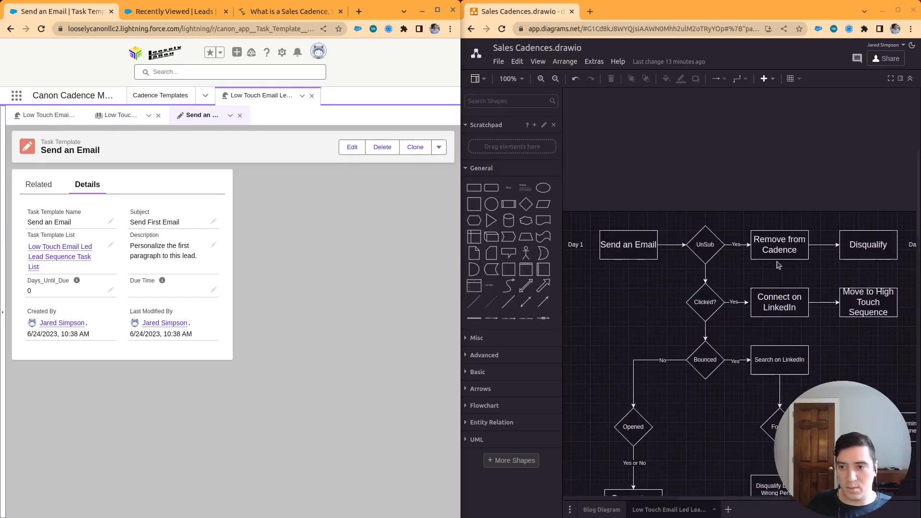
{"action": "scroll", "coordinate": [831, 347], "scroll_direction": "down", "scroll_amount": 4}
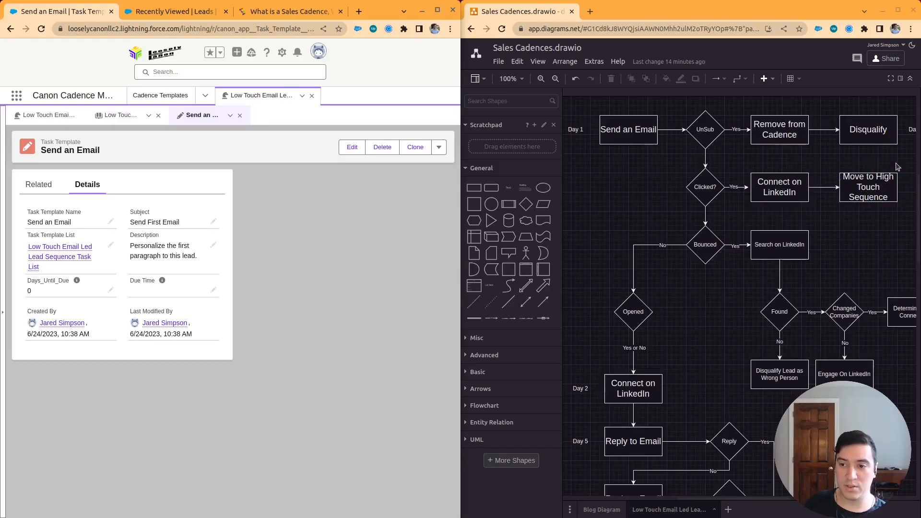
{"action": "scroll", "coordinate": [816, 168], "scroll_direction": "down", "scroll_amount": 3}
{"action": "scroll", "coordinate": [781, 137], "scroll_direction": "up", "scroll_amount": 2}
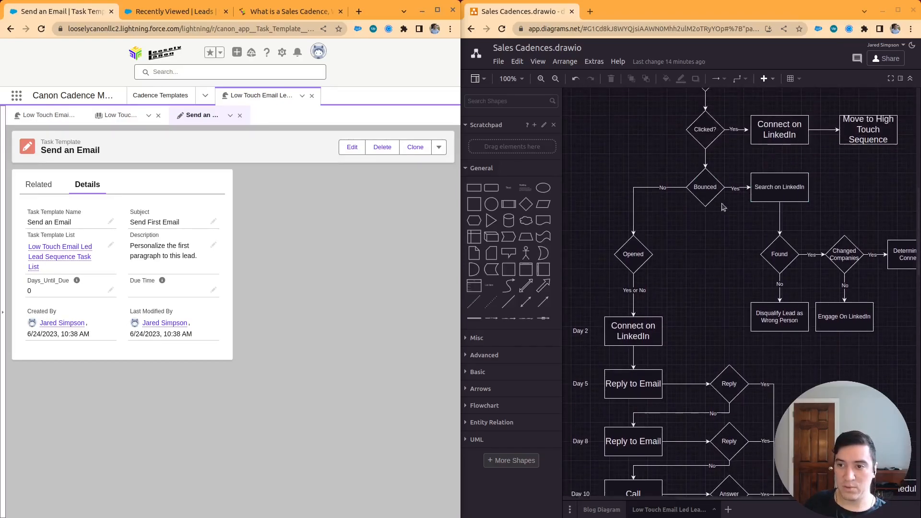
{"action": "scroll", "coordinate": [789, 185], "scroll_direction": "up", "scroll_amount": 2}
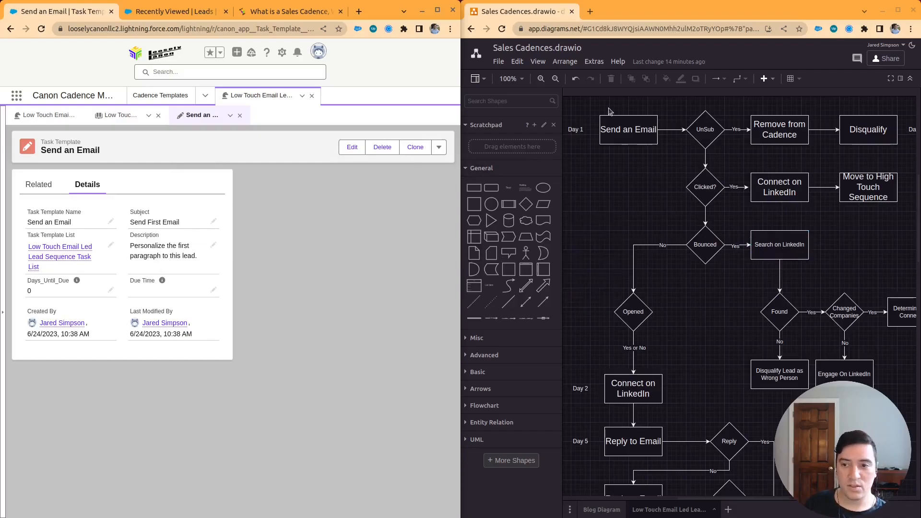
{"action": "left_click_drag", "start_coordinate": [590, 106], "coordinate": [675, 422]}
{"action": "scroll", "coordinate": [651, 250], "scroll_direction": "up", "scroll_amount": 8}
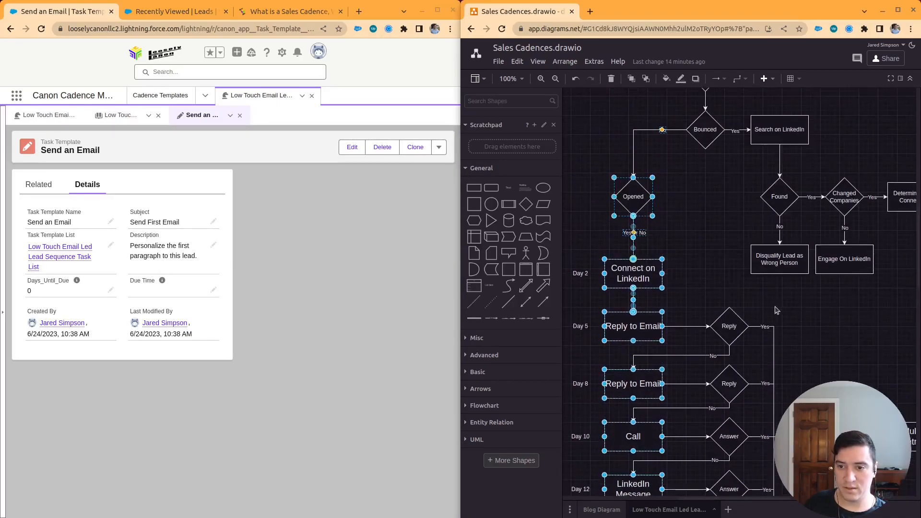
- Clone the "Send an Email" task template and set the copy's name and subject to "Connect on LinkedIn", copied from the Day 2 shape
{"action": "left_click", "coordinate": [306, 247]}
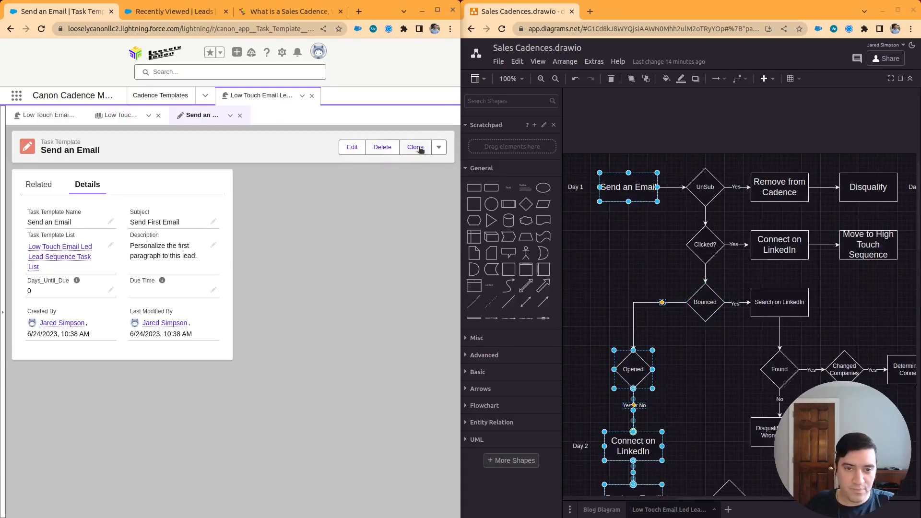
{"action": "left_click", "coordinate": [415, 148]}
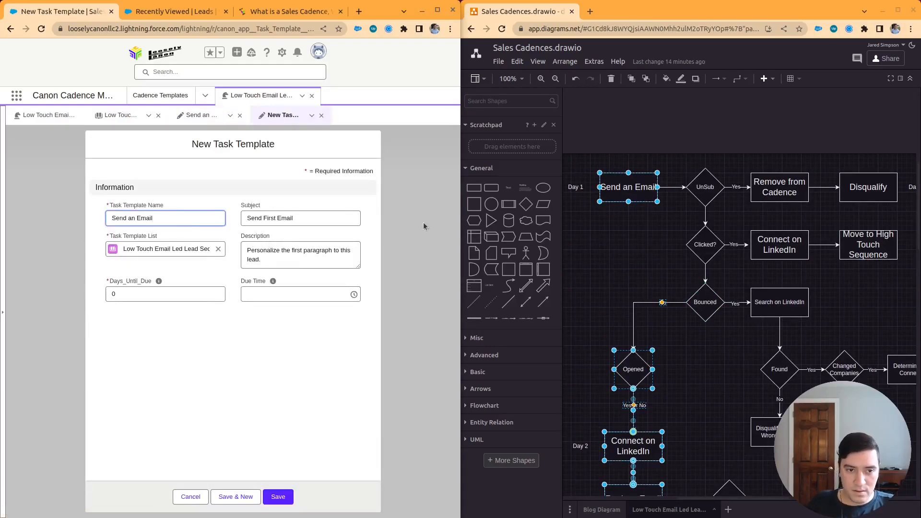
{"action": "scroll", "coordinate": [718, 330], "scroll_direction": "down", "scroll_amount": 1}
{"action": "left_click", "coordinate": [718, 330]}
{"action": "scroll", "coordinate": [717, 330], "scroll_direction": "down", "scroll_amount": 2}
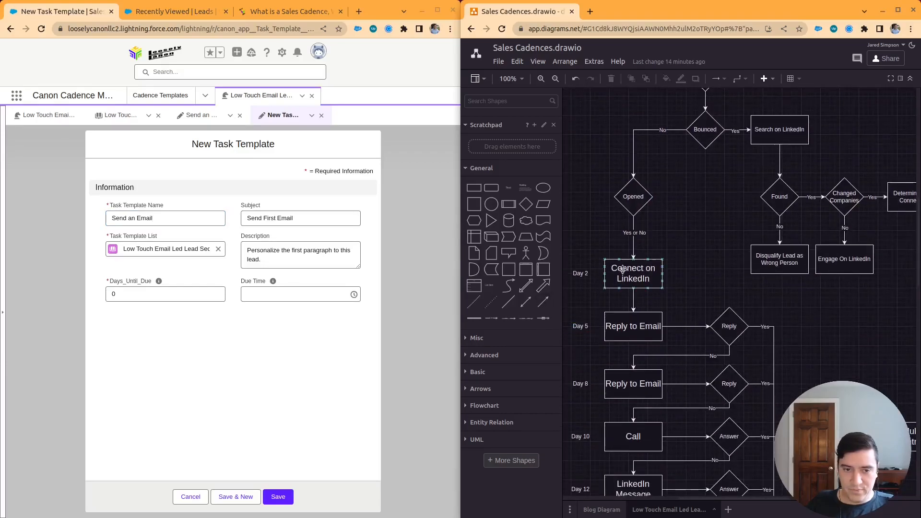
{"action": "double_click", "coordinate": [633, 269]}
{"action": "key", "text": "ctrl+c"}
{"action": "left_click_drag", "start_coordinate": [156, 219], "coordinate": [110, 219]}
{"action": "key", "text": "ctrl+v"}
{"action": "triple_click", "coordinate": [312, 222]}
{"action": "key", "text": "ctrl+v"}
- Replace the new template's description with "Reach out over LinkedIn and Connect without sending a message"
{"action": "triple_click", "coordinate": [281, 257]}
{"action": "key", "text": "BackSpace"}
{"action": "type", "text": "Reach"}
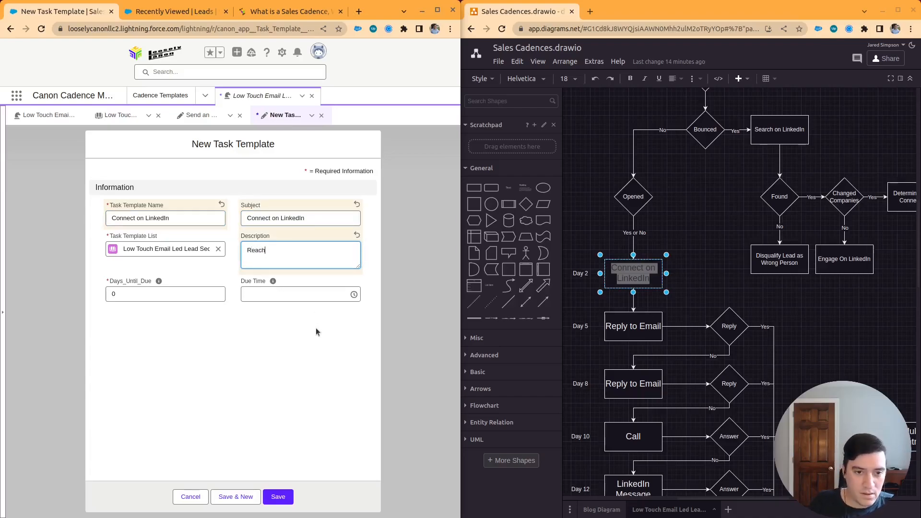
{"action": "type", "text": " out over LinkedIn and "}
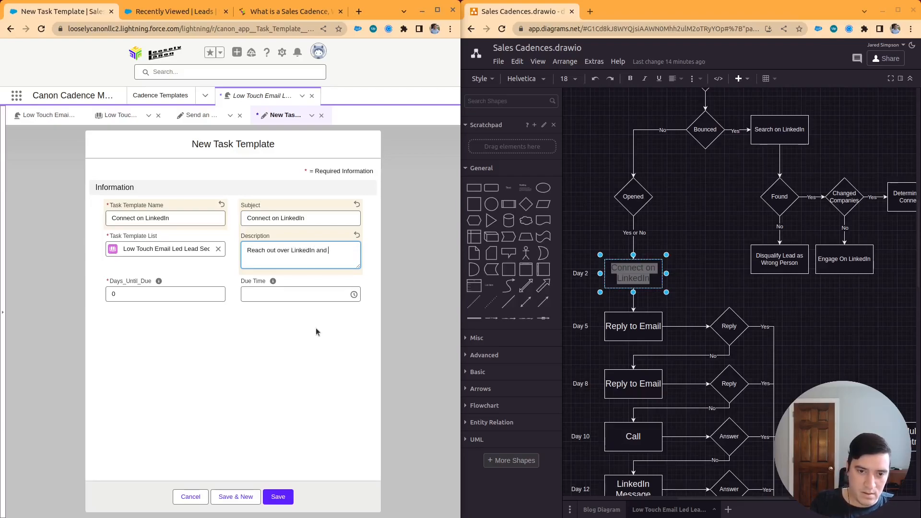
{"action": "type", "text": "Connect without "}
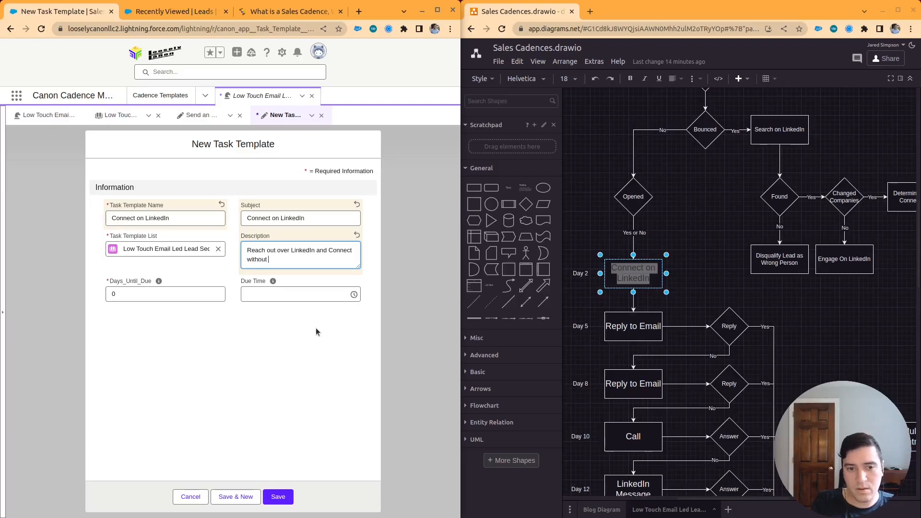
{"action": "type", "text": "sending a message"}
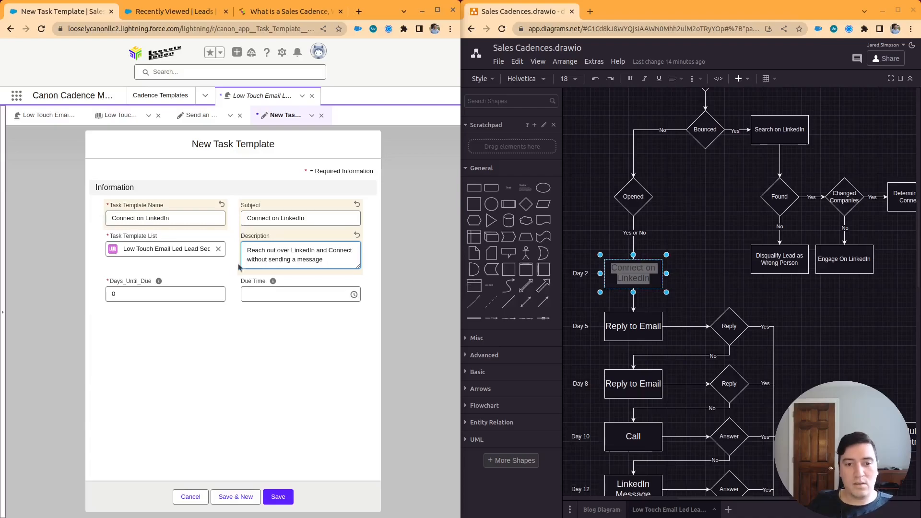
- Set Days_Until_Due to 2 and save the "Connect on LinkedIn" task template
{"action": "left_click", "coordinate": [164, 290]}
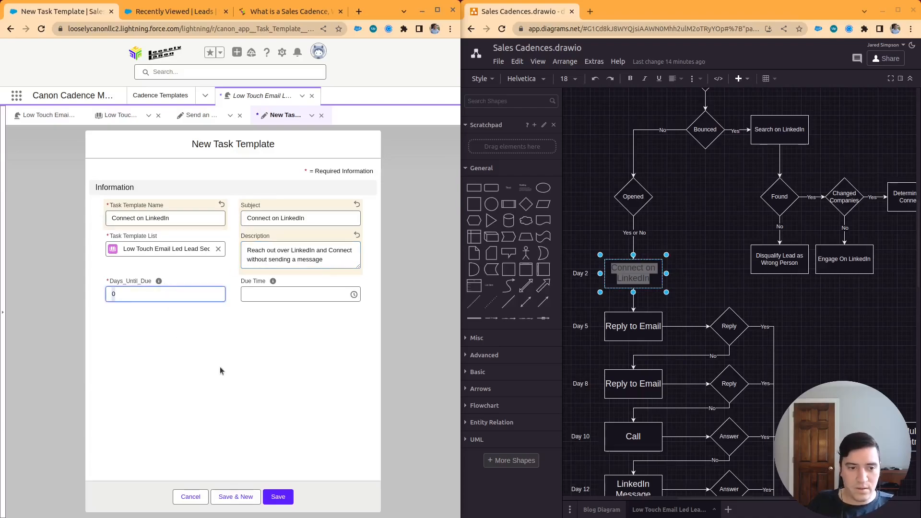
{"action": "type", "text": "2"}
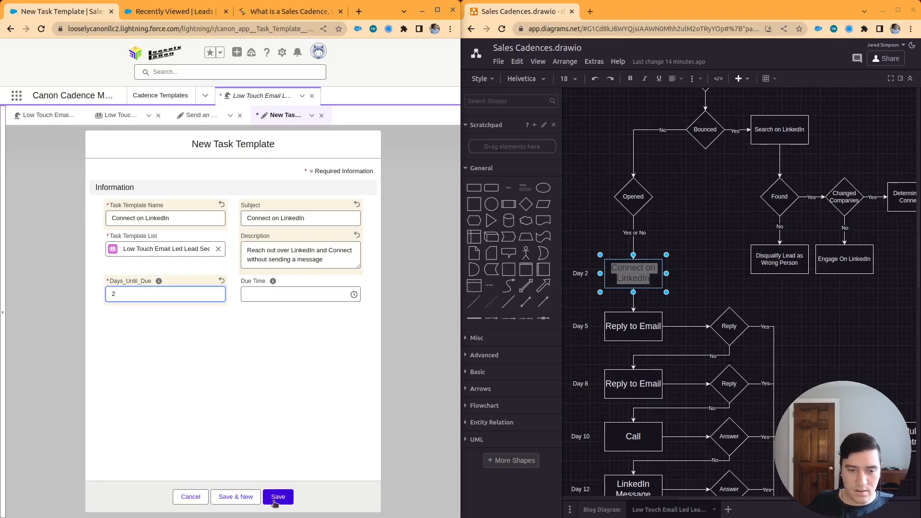
{"action": "scroll", "coordinate": [627, 366], "scroll_direction": "up", "scroll_amount": 4}
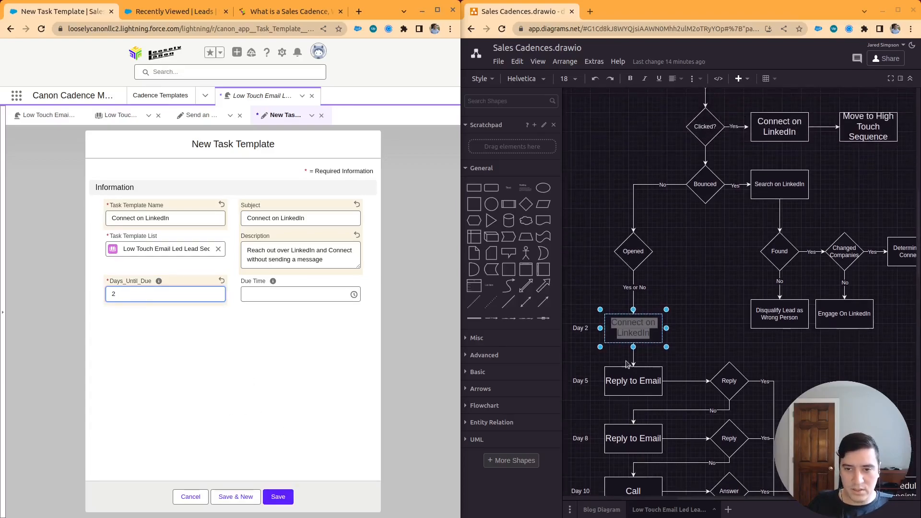
{"action": "scroll", "coordinate": [627, 366], "scroll_direction": "down", "scroll_amount": 4}
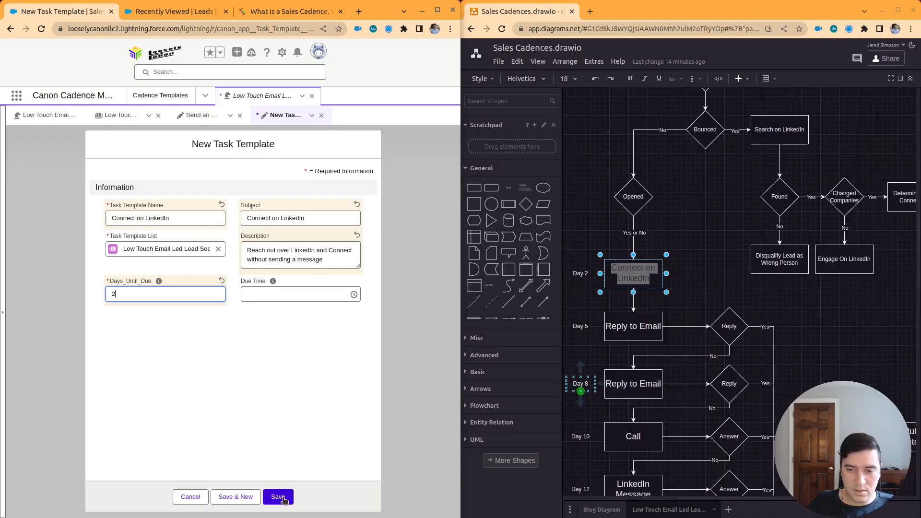
{"action": "left_click", "coordinate": [289, 495]}
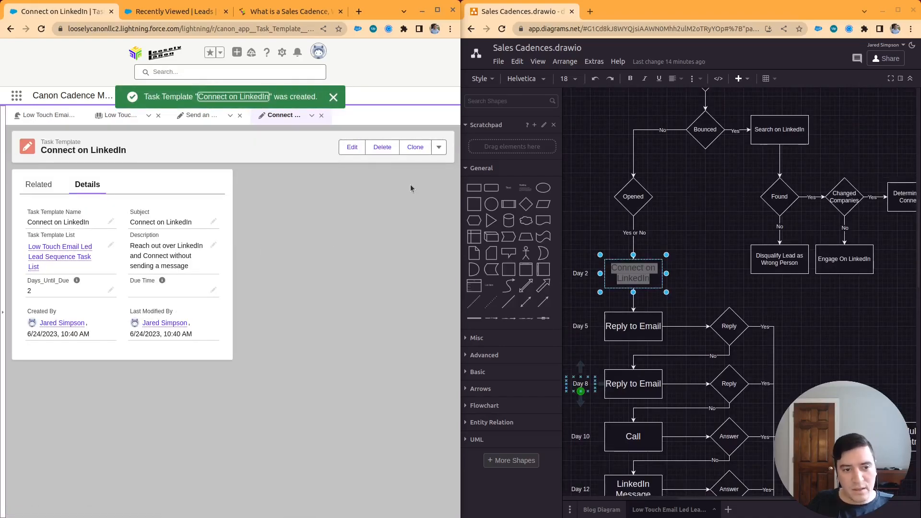
- Clone the "Connect on LinkedIn" template and set the copy's name and subject to "Reply to Email", copied from the Day 5 shape
{"action": "scroll", "coordinate": [662, 242], "scroll_direction": "down", "scroll_amount": 4}
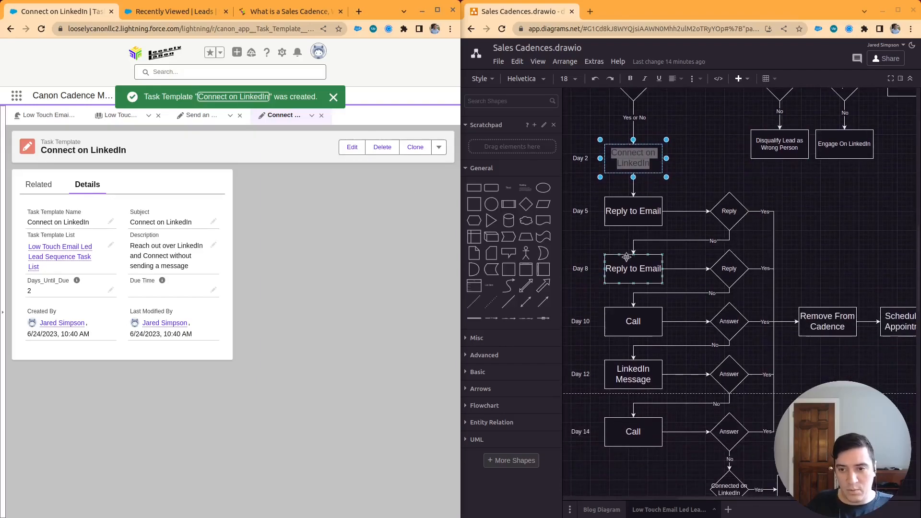
{"action": "left_click", "coordinate": [414, 147]}
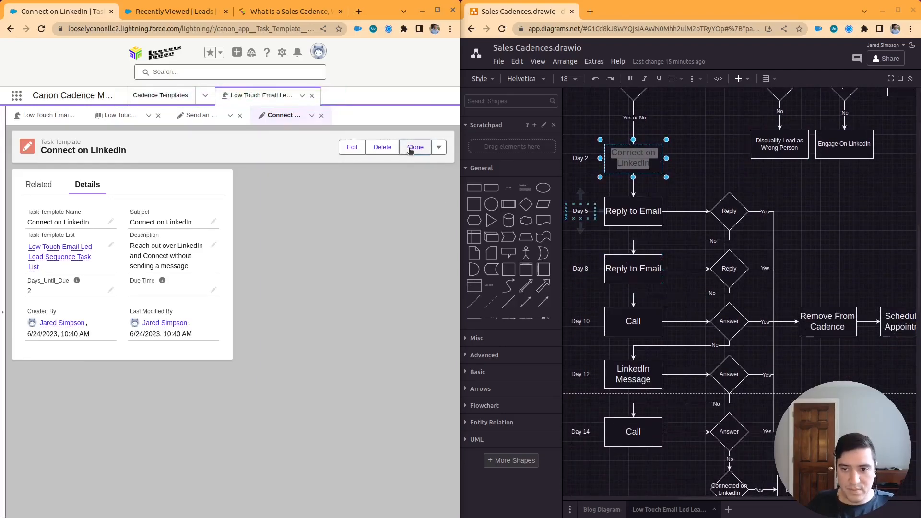
{"action": "double_click", "coordinate": [623, 213]}
{"action": "key", "text": "ctrl+c"}
{"action": "triple_click", "coordinate": [171, 218]}
{"action": "key", "text": "ctrl+v"}
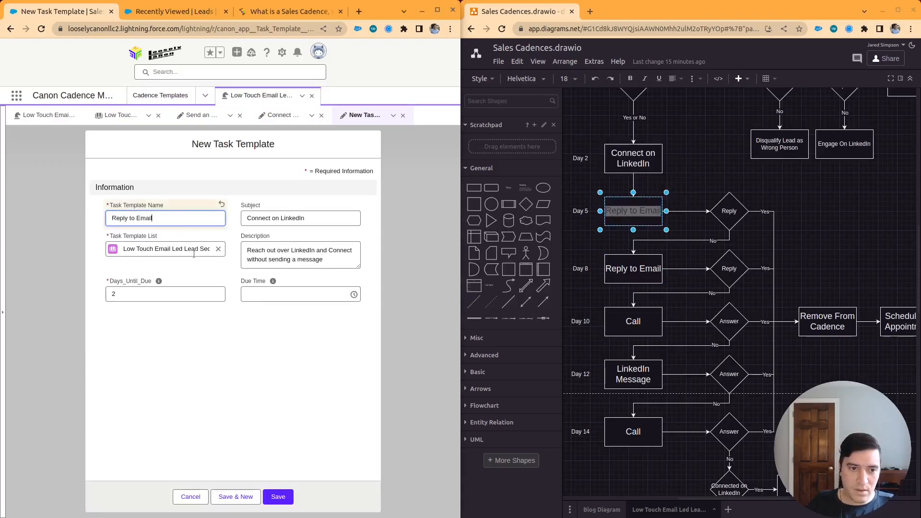
{"action": "triple_click", "coordinate": [302, 222]}
{"action": "key", "text": "ctrl+v"}
- Replace the cloned template's description with "Reply to the crafted email."
{"action": "triple_click", "coordinate": [329, 262]}
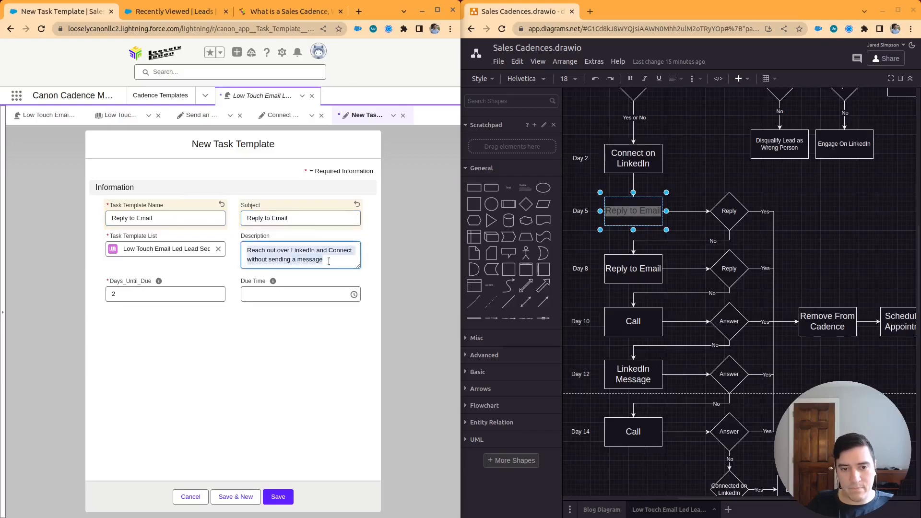
{"action": "type", "text": "Reply to the orig"}
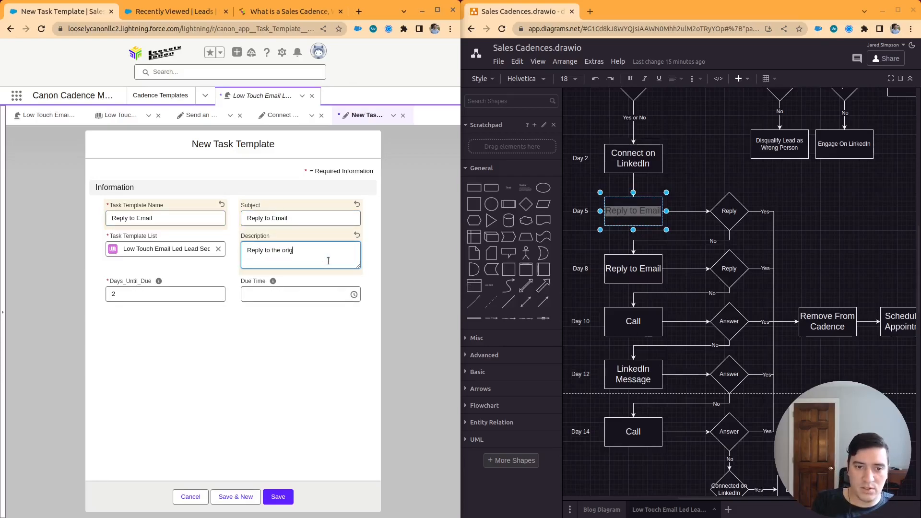
{"action": "type", "text": "anal e"}
{"action": "key", "text": "BackSpace"}
{"action": "key", "text": "BackSpace"}
{"action": "key", "text": "BackSpace"}
{"action": "key", "text": "BackSpace"}
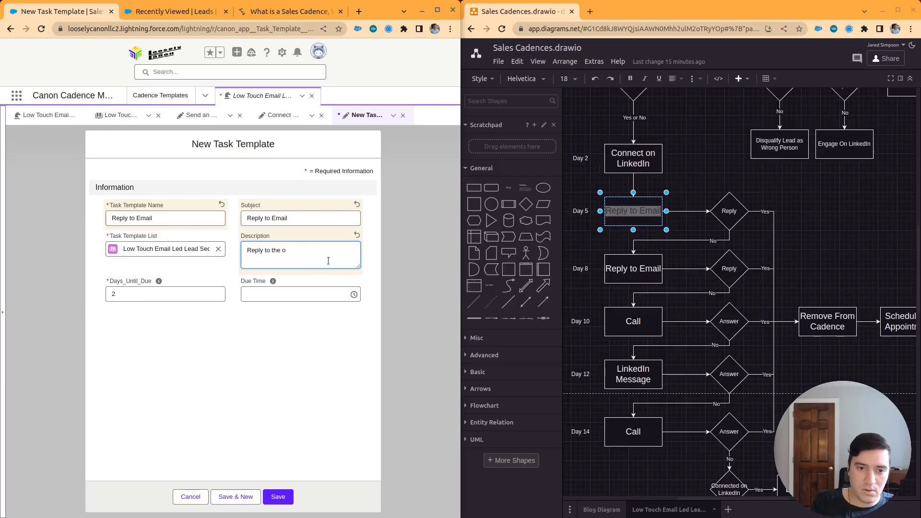
{"action": "type", "text": "crafted email."}
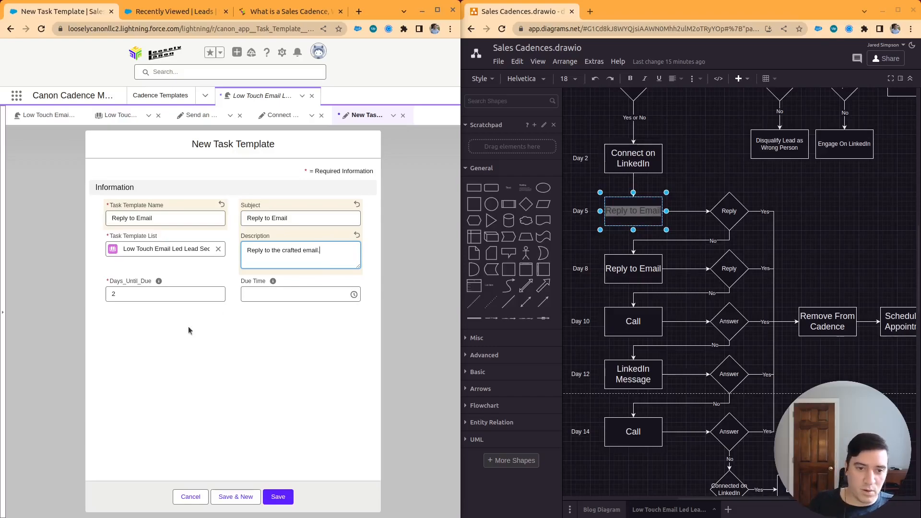
- Set Days_Until_Due to 5 and save the "Reply to Email" task template
{"action": "left_click", "coordinate": [152, 301]}
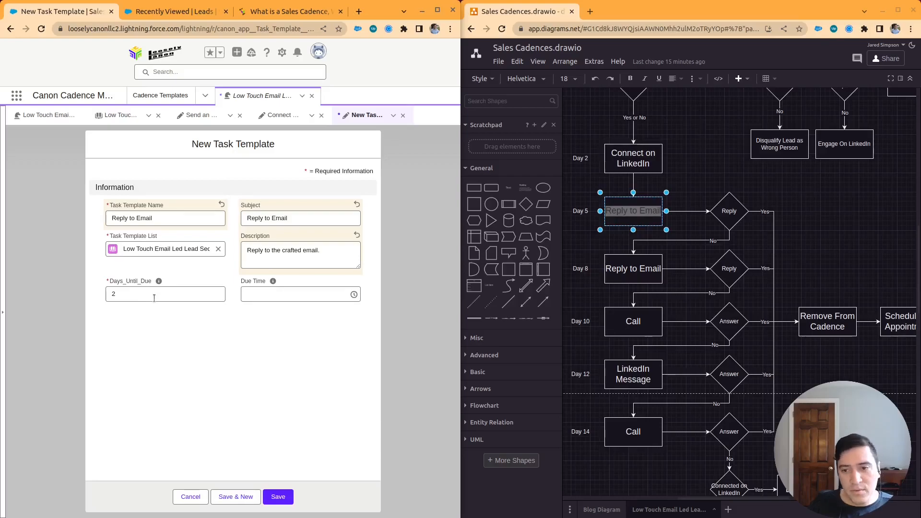
{"action": "left_click", "coordinate": [154, 298]}
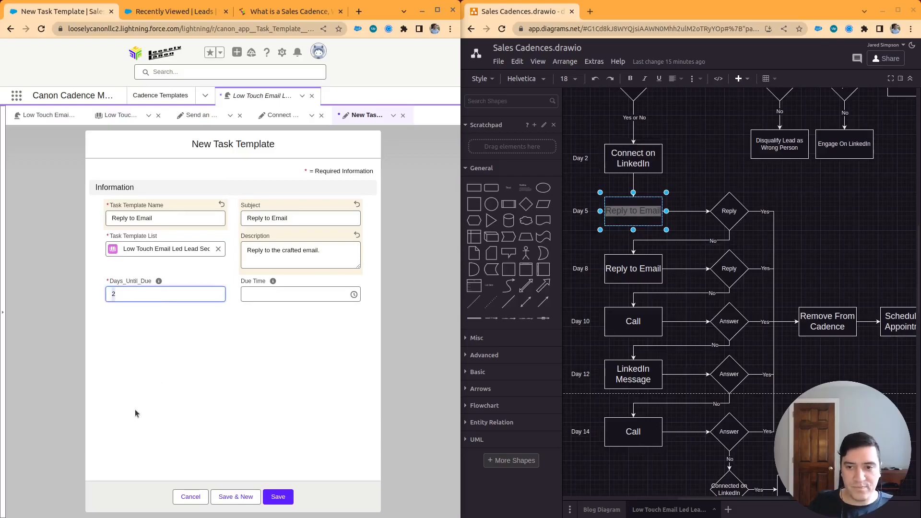
{"action": "type", "text": "5"}
{"action": "left_click", "coordinate": [278, 496]}
- Clone the "Reply to Email" task template, set the copy's Days_Until_Due to 8 and save it
{"action": "left_click", "coordinate": [416, 147]}
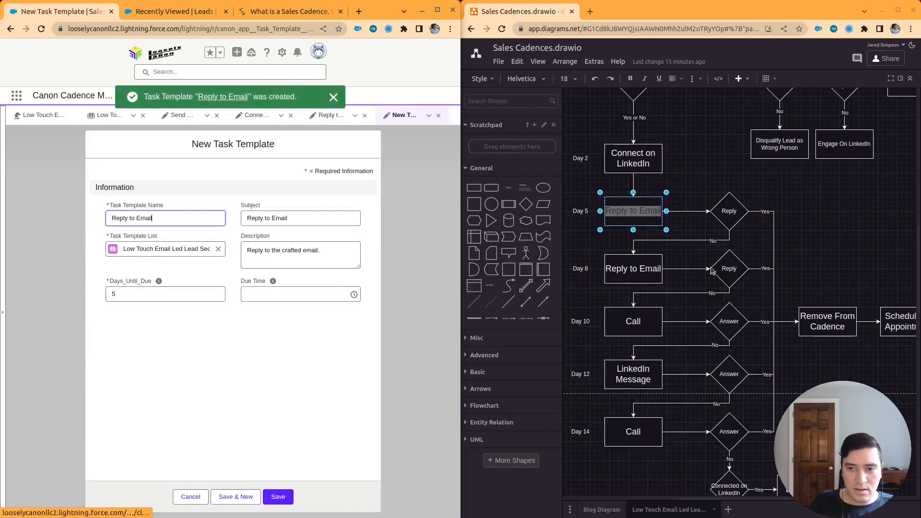
{"action": "left_click", "coordinate": [175, 295]}
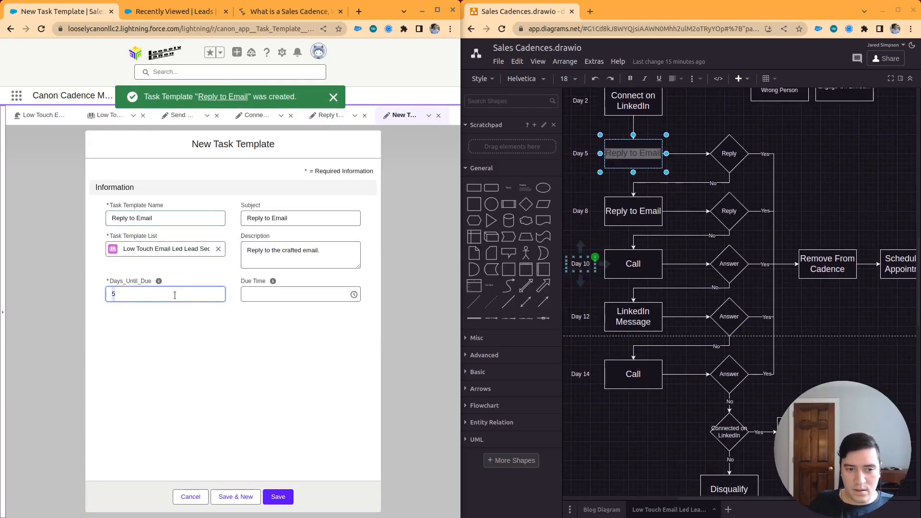
{"action": "type", "text": "8"}
{"action": "left_click", "coordinate": [279, 497]}
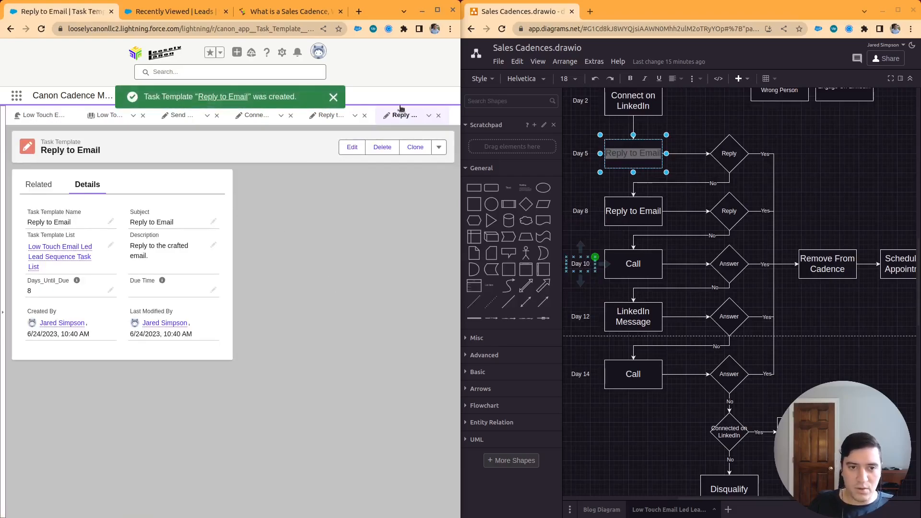
- Clone the Day 8 "Reply to Email" template and set the copy's name and subject to "Call"
{"action": "left_click", "coordinate": [416, 146]}
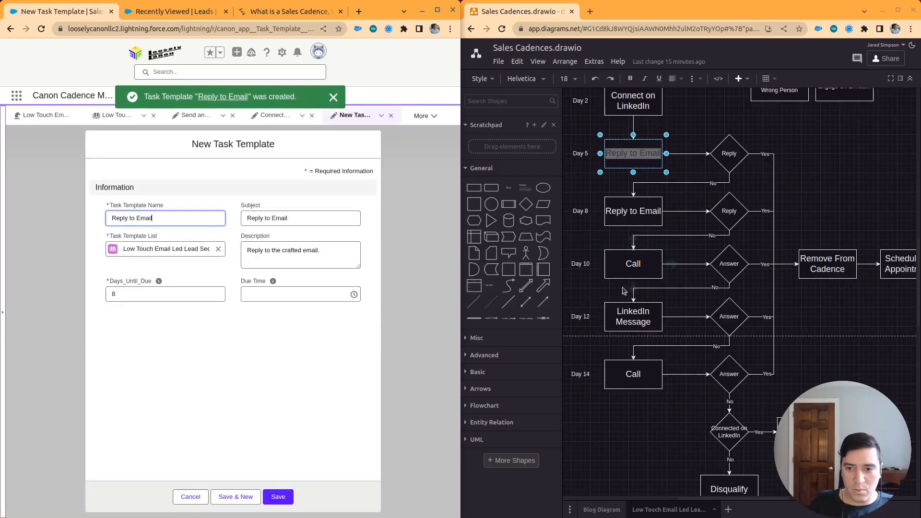
{"action": "double_click", "coordinate": [163, 226]}
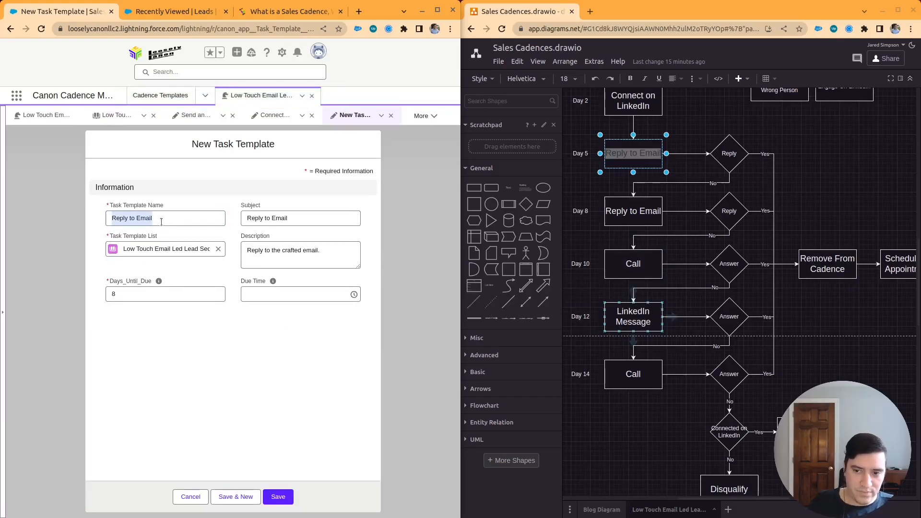
{"action": "left_click", "coordinate": [160, 221]}
{"action": "key", "text": "ctrl+a"}
{"action": "type", "text": "Call"}
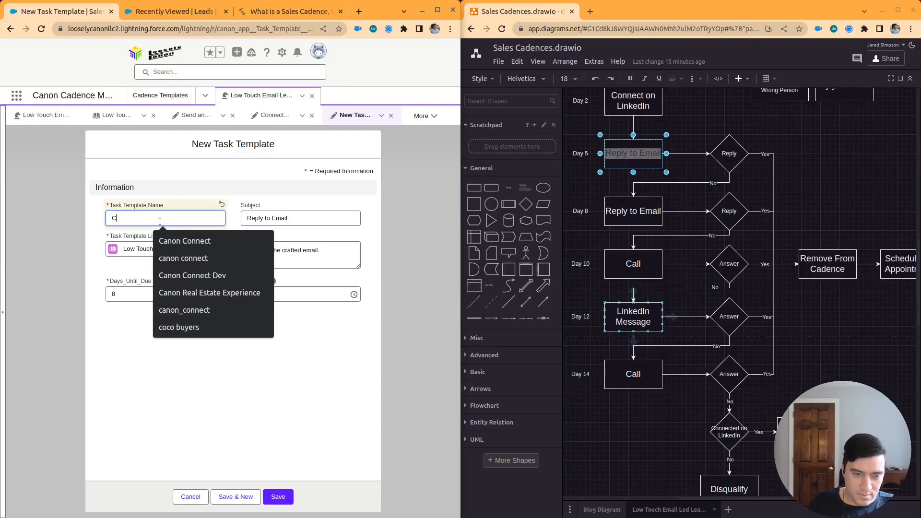
{"action": "key", "text": "Tab"}
{"action": "type", "text": "Call"}
- Replace the cloned "Call" template's description with "Call the Lead"
{"action": "key", "text": "Tab"}
{"action": "key", "text": "Tab"}
{"action": "key", "text": "Tab"}
{"action": "key", "text": "ctrl+a"}
{"action": "type", "text": "CA"}
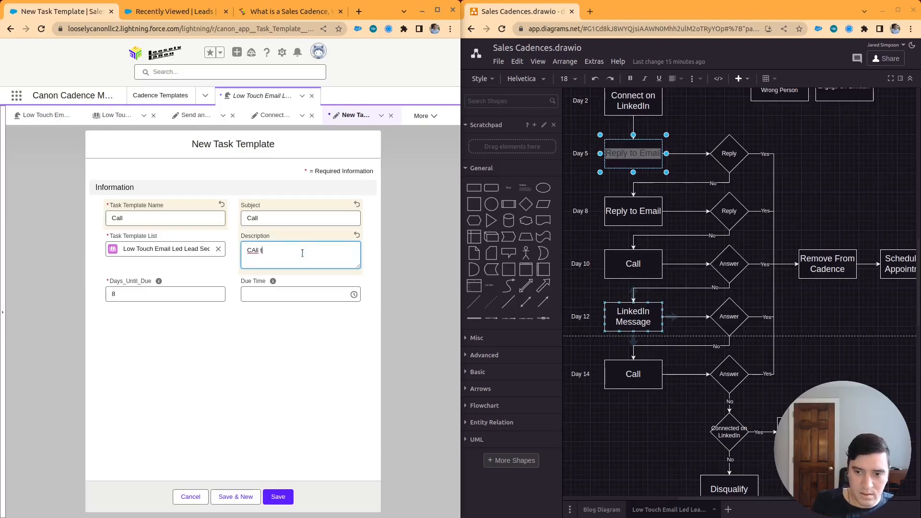
{"action": "type", "text": "ll th"}
{"action": "key", "text": "BackSpace"}
{"action": "key", "text": "BackSpace"}
{"action": "key", "text": "BackSpace"}
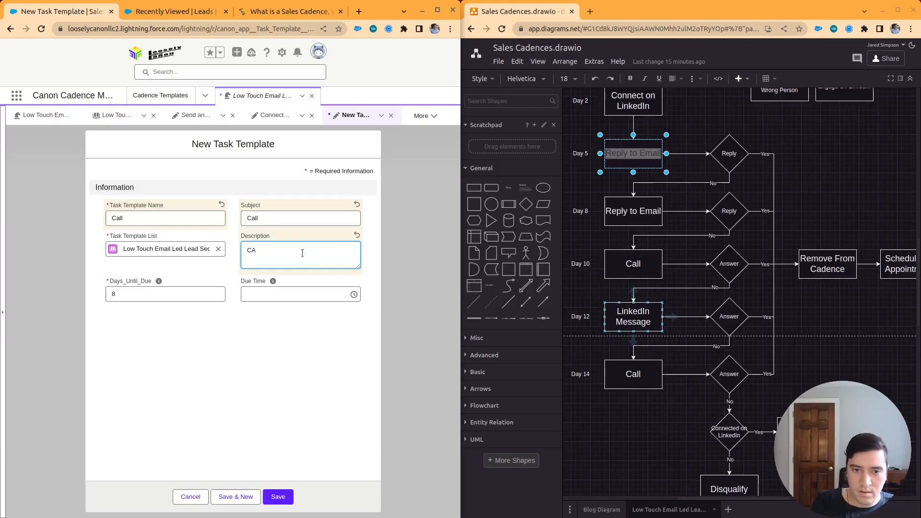
- Set Days_Until_Due to 10 and save the "Call" task template
{"action": "key", "text": "Tab"}
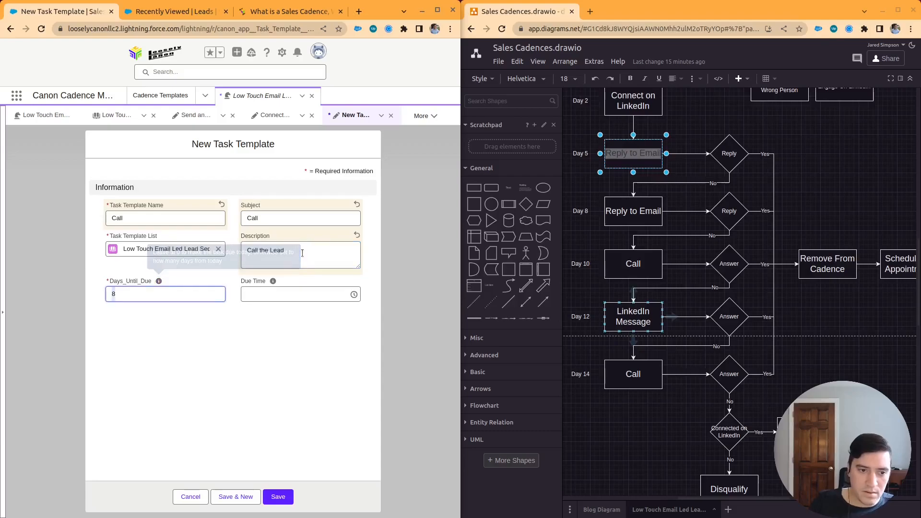
{"action": "type", "text": "10"}
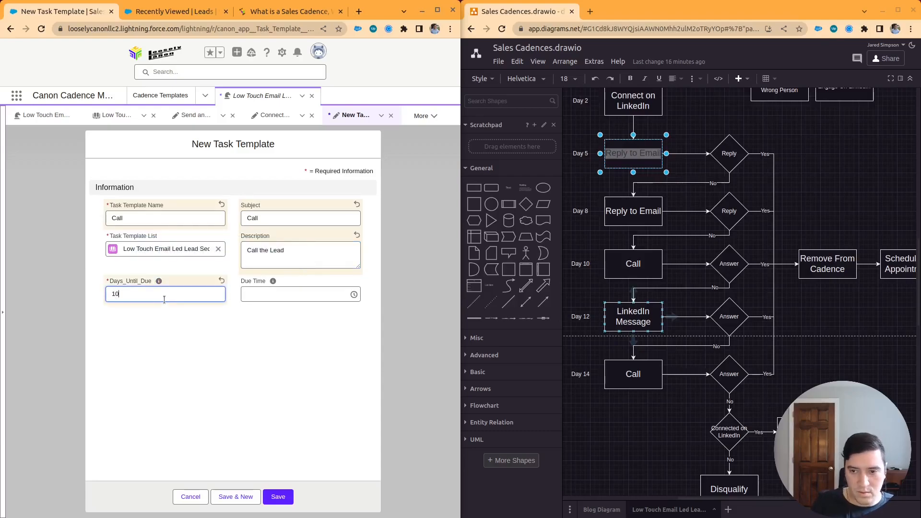
{"action": "left_click", "coordinate": [279, 496]}
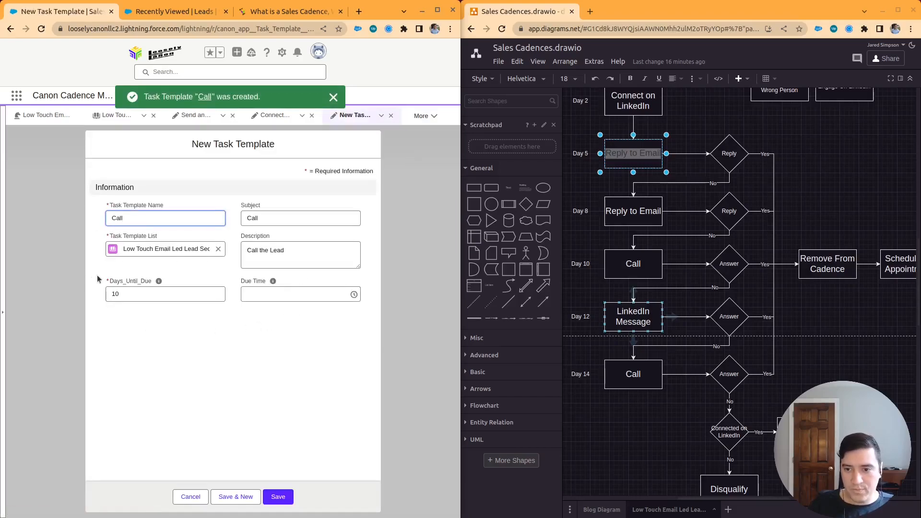
- Clone the Day 10 "Call" template with name and subject "LinkedIn Message" and description "Send a LinkedIn Message"
{"action": "double_click", "coordinate": [146, 219]}
{"action": "type", "text": "LinkedIn Messag"}
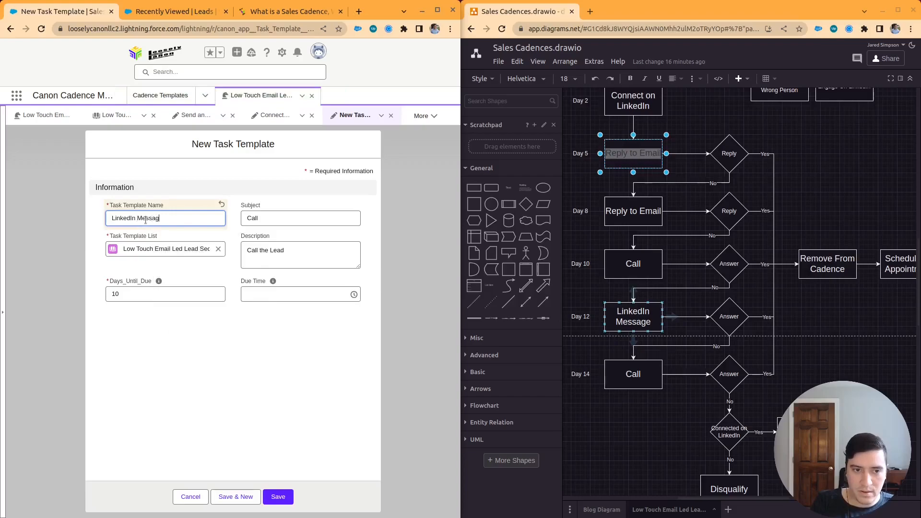
{"action": "key", "text": "ctrl+a"}
{"action": "key", "text": "ctrl+c"}
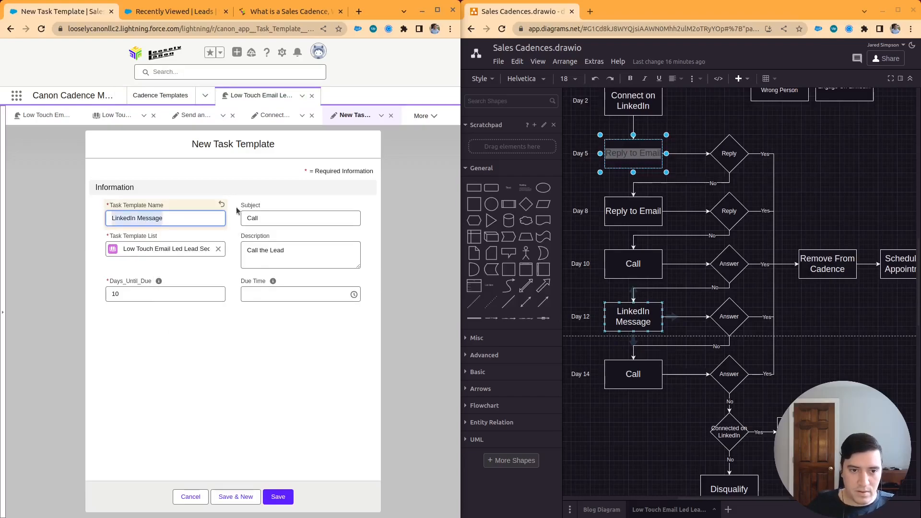
{"action": "double_click", "coordinate": [271, 220]}
{"action": "key", "text": "ctrl+v"}
{"action": "double_click", "coordinate": [285, 250]}
{"action": "key", "text": "ctrl+a"}
{"action": "type", "text": "Send a"}
{"action": "key", "text": "ctrl+v"}
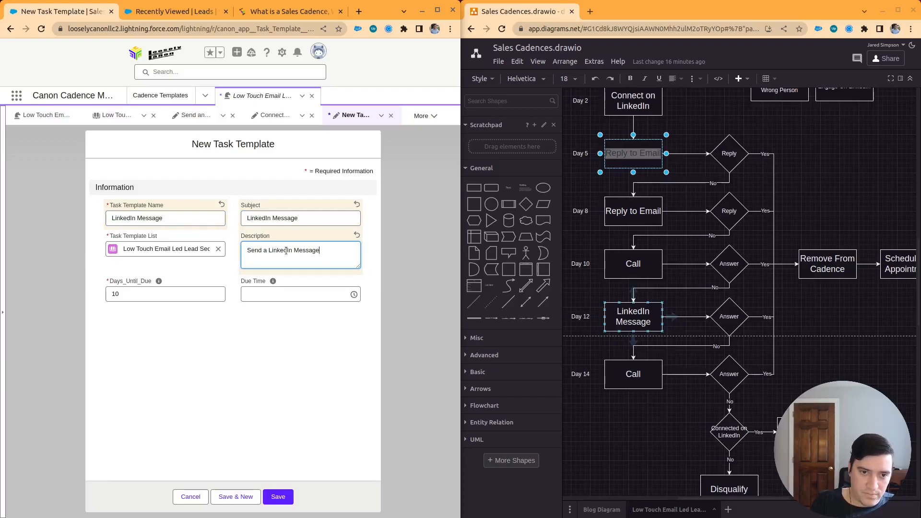
- Set Days_Until_Due to 12 and save the "LinkedIn Message" task template
{"action": "double_click", "coordinate": [187, 294]}
{"action": "type", "text": "12"}
{"action": "left_click", "coordinate": [278, 497]}
- Clone the "LinkedIn Message" task template and set the copy's name and subject to "Call"
{"action": "left_click", "coordinate": [382, 147]}
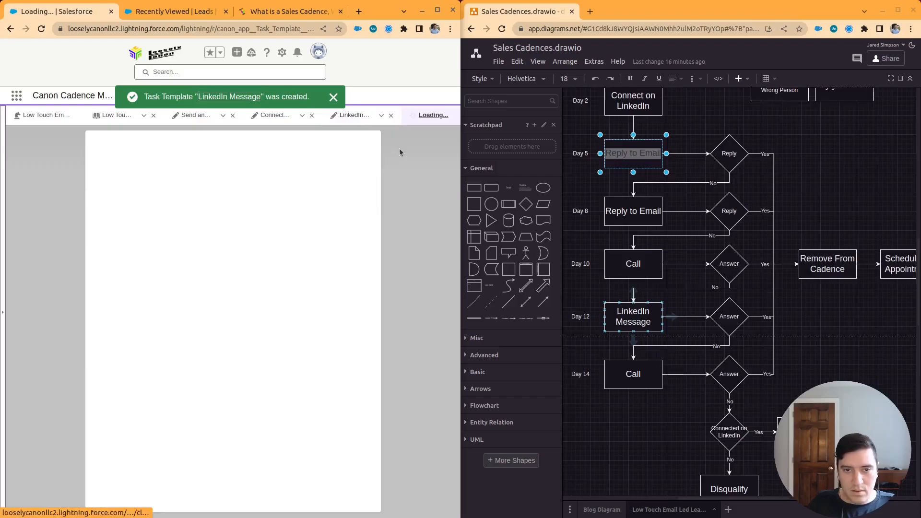
{"action": "key", "text": "ctrl+a"}
{"action": "type", "text": "Call"}
{"action": "key", "text": "Tab"}
{"action": "type", "text": "Call"}
{"action": "key", "text": "Tab"}
{"action": "key", "text": "Tab"}
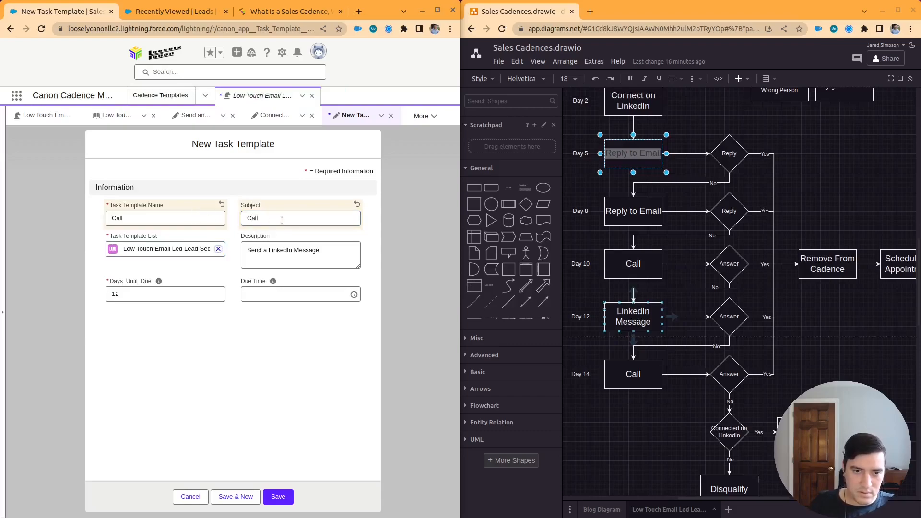
- Set the copy's description to "Call the Lead" and Days_Until_Due to 14, and save it
{"action": "left_click", "coordinate": [303, 256]}
{"action": "key", "text": "ctrl+a"}
{"action": "type", "text": "Call the Lead"}
{"action": "left_click", "coordinate": [176, 290]}
{"action": "key", "text": "BackSpace"}
{"action": "type", "text": "4"}
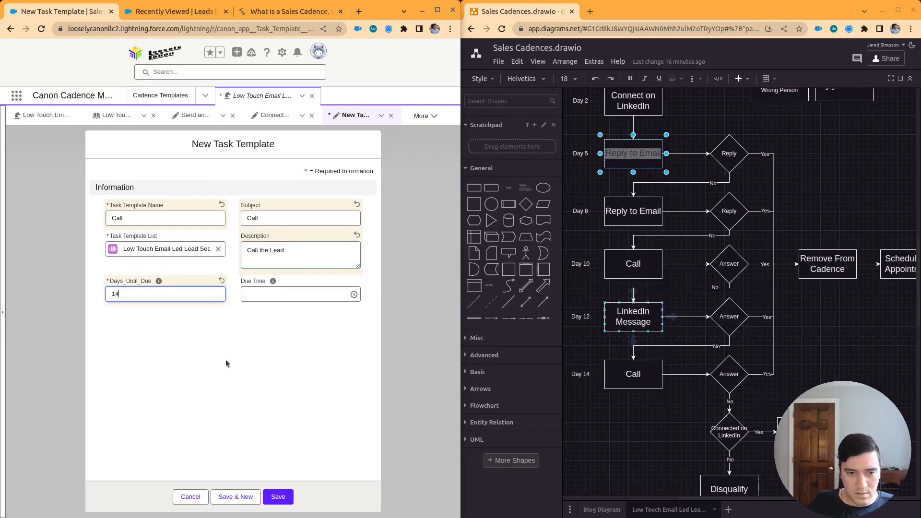
{"action": "left_click", "coordinate": [278, 497]}
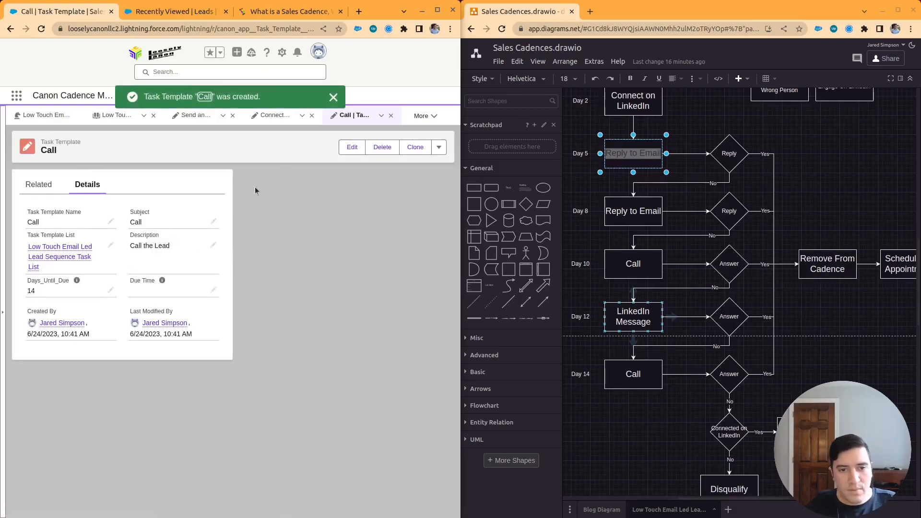
{"action": "left_click", "coordinate": [333, 97]}
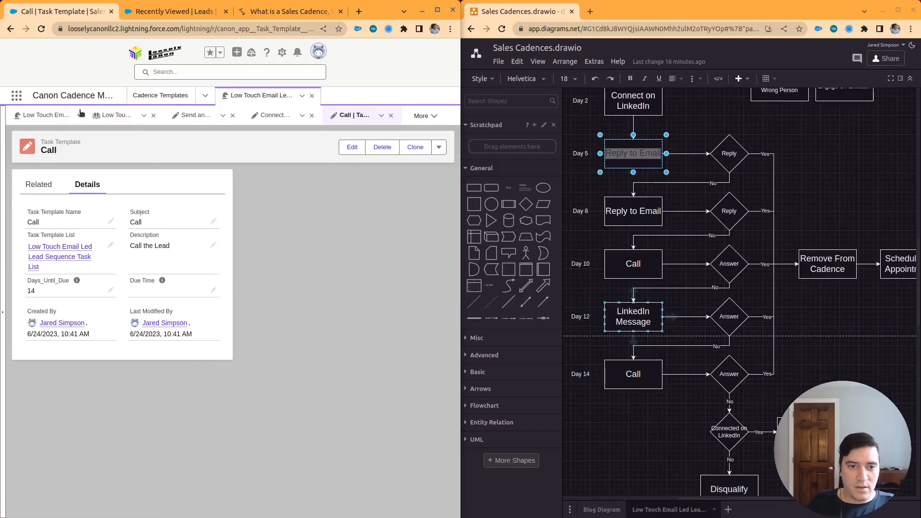
- Review all task templates in the "Low Touch Email Led Lead Sequence Task List" and return to the cadence template
{"action": "left_click", "coordinate": [116, 115]}
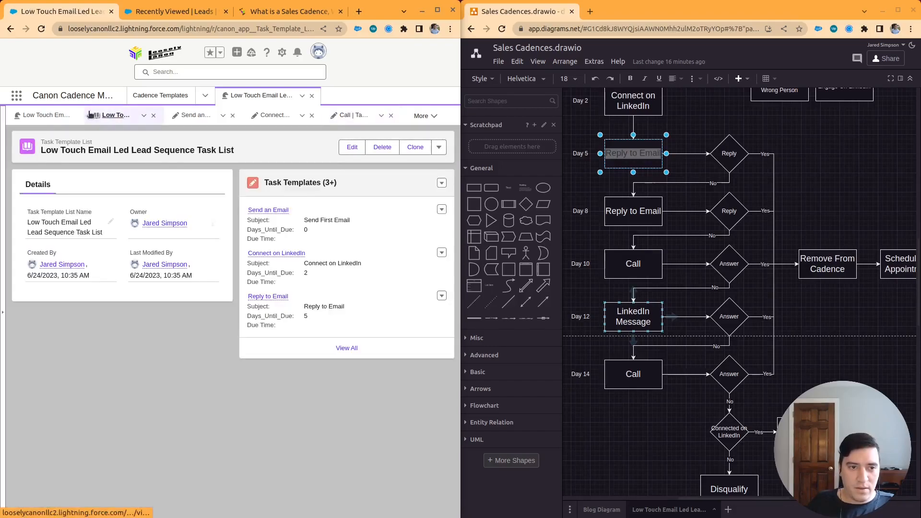
{"action": "left_click", "coordinate": [343, 349]}
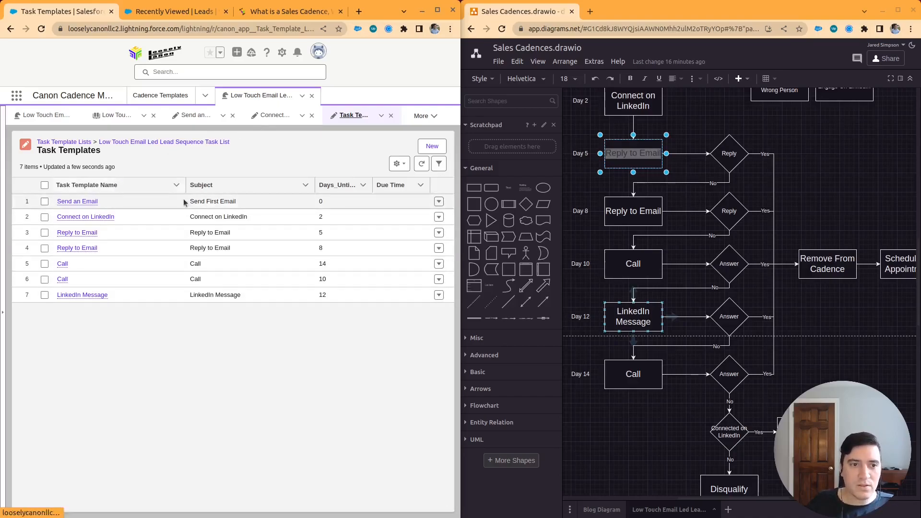
{"action": "left_click", "coordinate": [48, 116]}
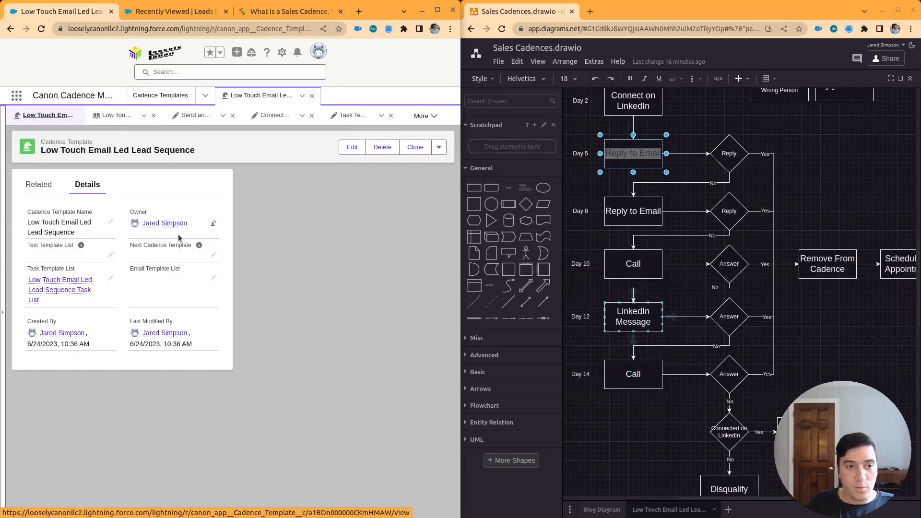
- Open the first lead in the Recently Viewed leads list and start a new cadence for it
{"action": "left_click", "coordinate": [172, 12]}
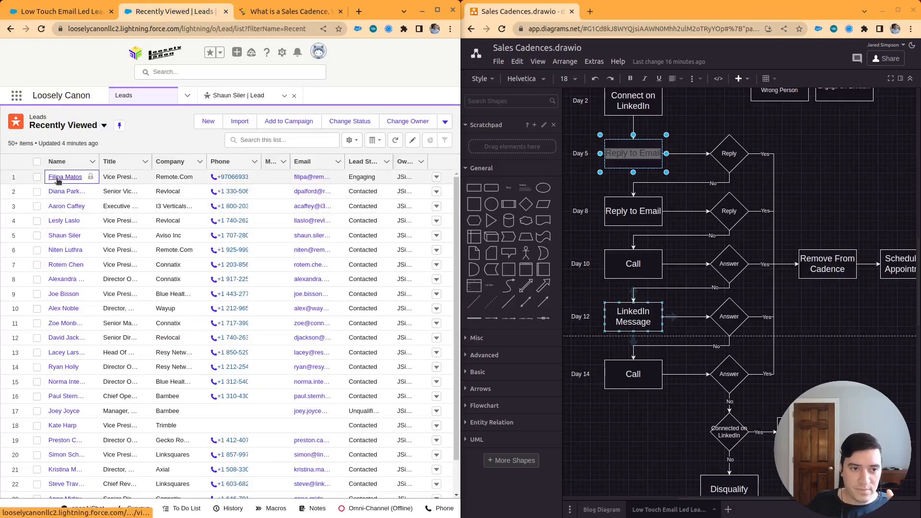
{"action": "left_click", "coordinate": [57, 177]}
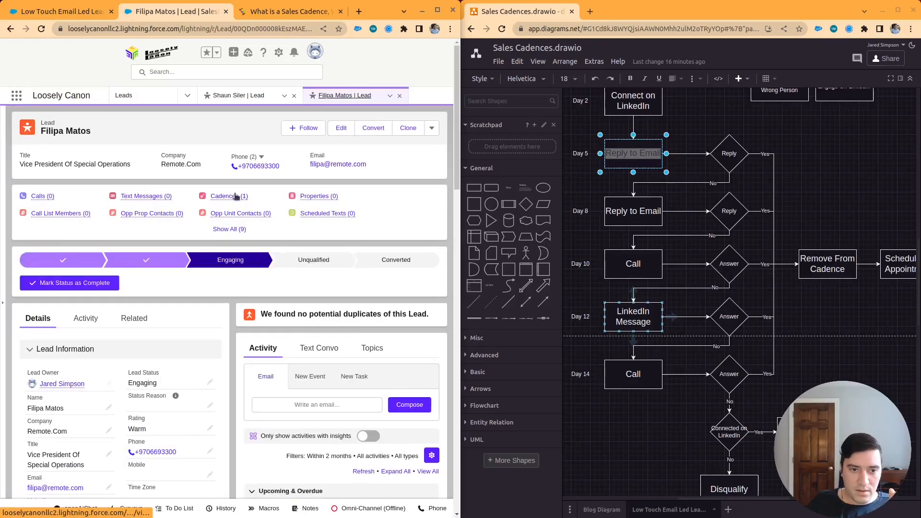
{"action": "mouse_move", "coordinate": [234, 194]}
{"action": "left_click", "coordinate": [362, 223]}
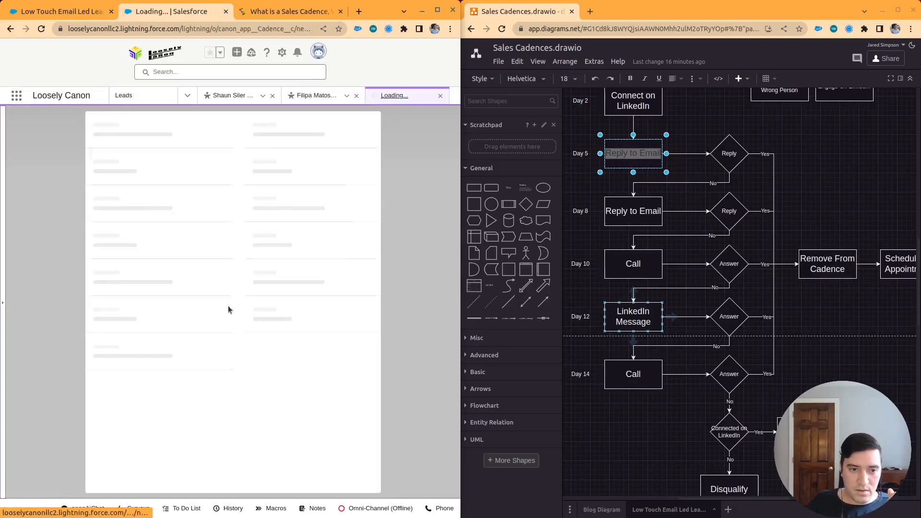
- Assign the "Low Touch Email Led Lead Sequence" cadence template, set the status to In Progress and save the cadence
{"action": "left_click", "coordinate": [205, 204]}
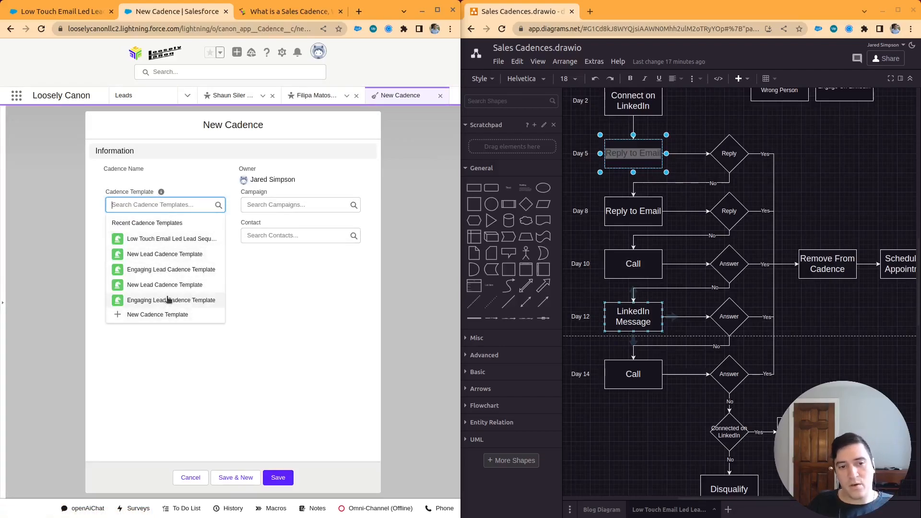
{"action": "left_click", "coordinate": [166, 239]}
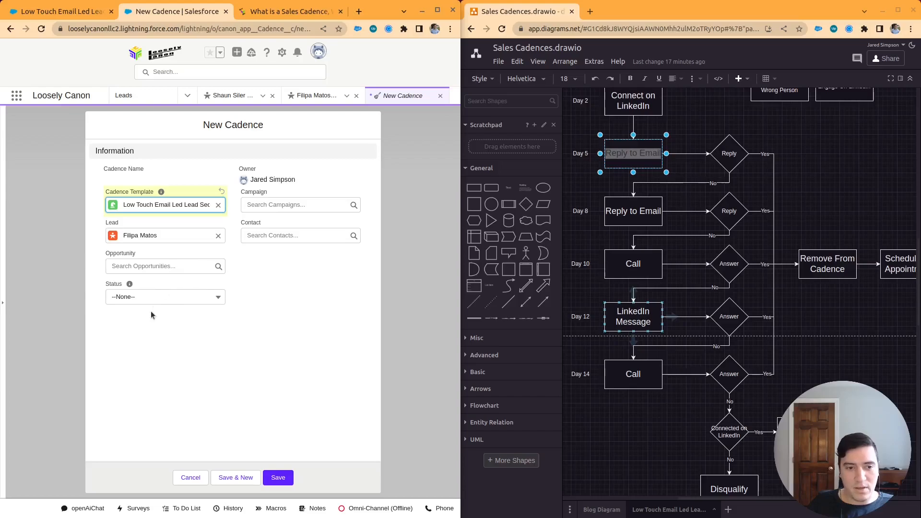
{"action": "left_click", "coordinate": [153, 297]}
{"action": "left_click", "coordinate": [174, 335]}
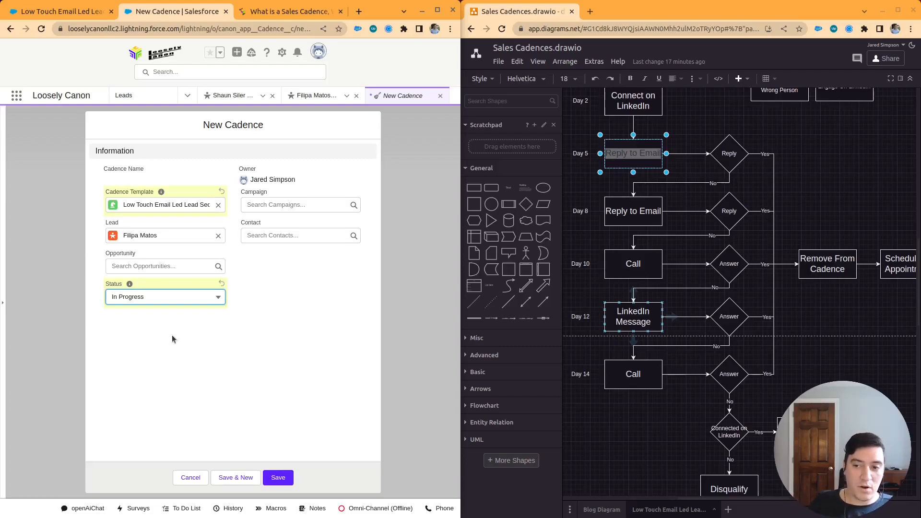
{"action": "left_click", "coordinate": [282, 479]}
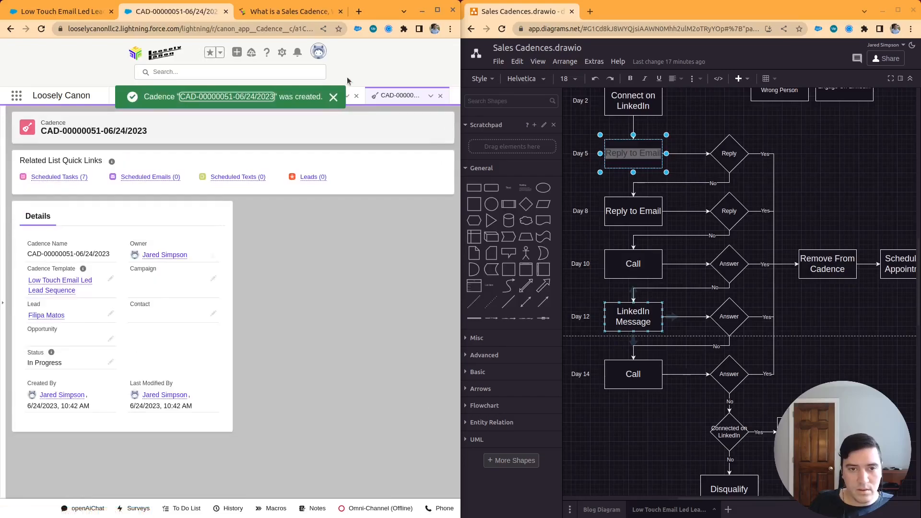
{"action": "left_click", "coordinate": [334, 98]}
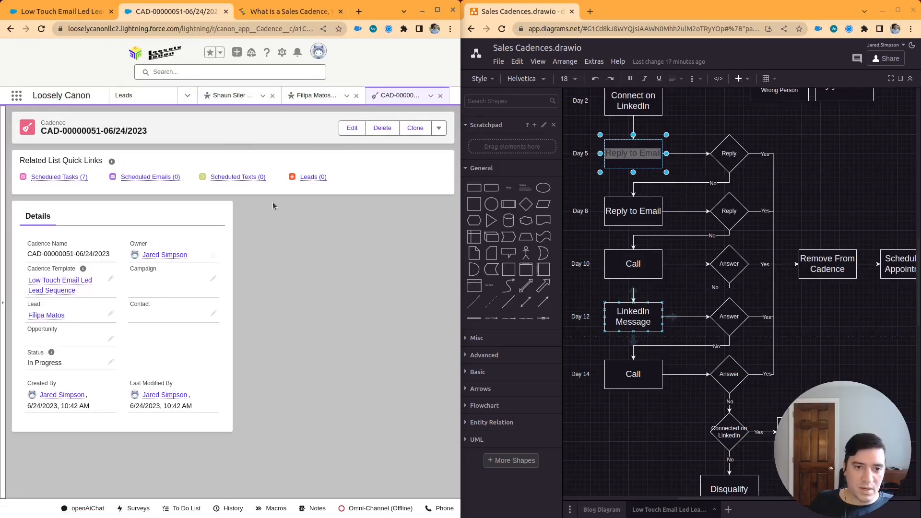
- From the lead's related cadences, open the cadence based on the "Engaging Lead Cadence Template"
{"action": "left_click", "coordinate": [53, 318]}
{"action": "scroll", "coordinate": [338, 296], "scroll_direction": "down", "scroll_amount": 3}
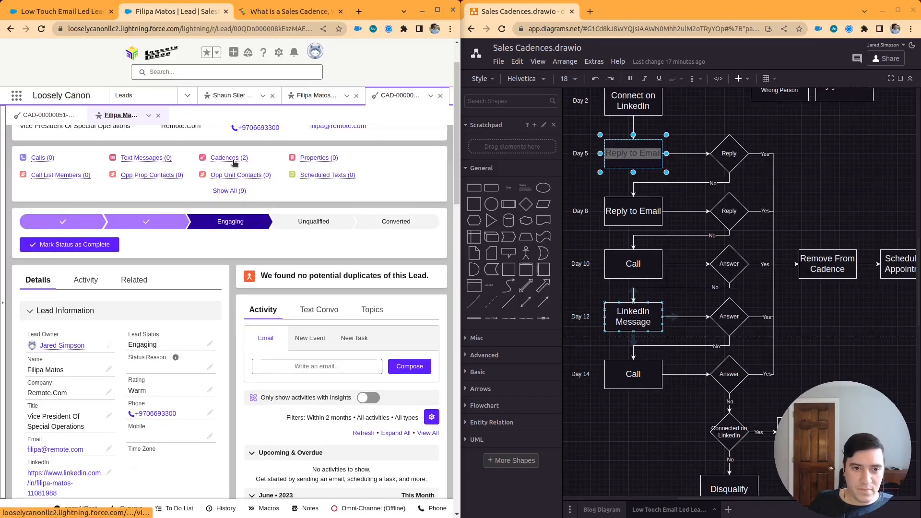
{"action": "mouse_move", "coordinate": [234, 163]}
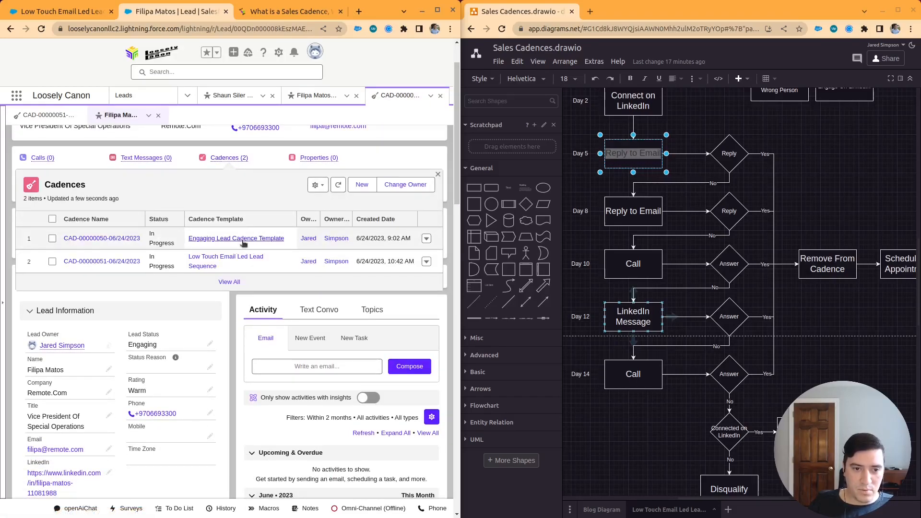
{"action": "left_click", "coordinate": [121, 244]}
- Set the "Engaging Lead Cadence Template" cadence's status to Canceled and save it
{"action": "left_click", "coordinate": [103, 360]}
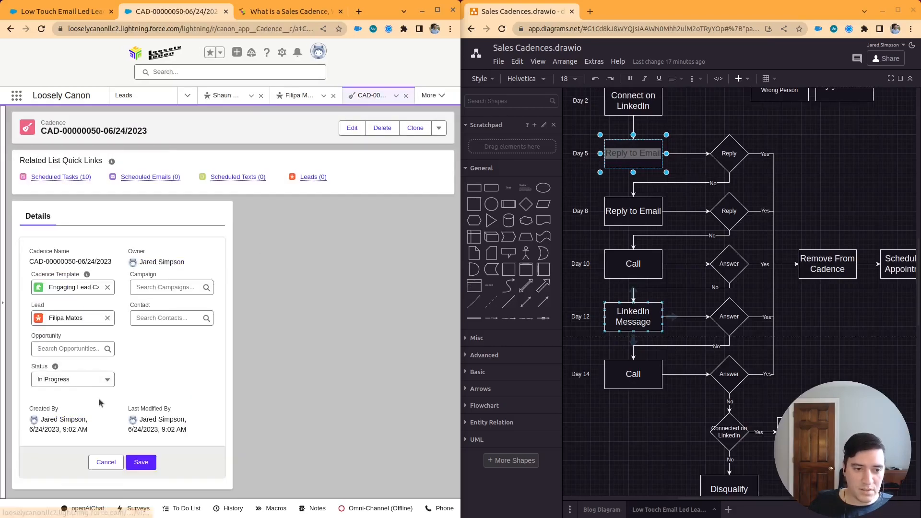
{"action": "left_click", "coordinate": [84, 380]}
{"action": "left_click", "coordinate": [76, 431]}
{"action": "left_click", "coordinate": [72, 380]}
{"action": "left_click", "coordinate": [63, 449]}
{"action": "left_click", "coordinate": [141, 462]}
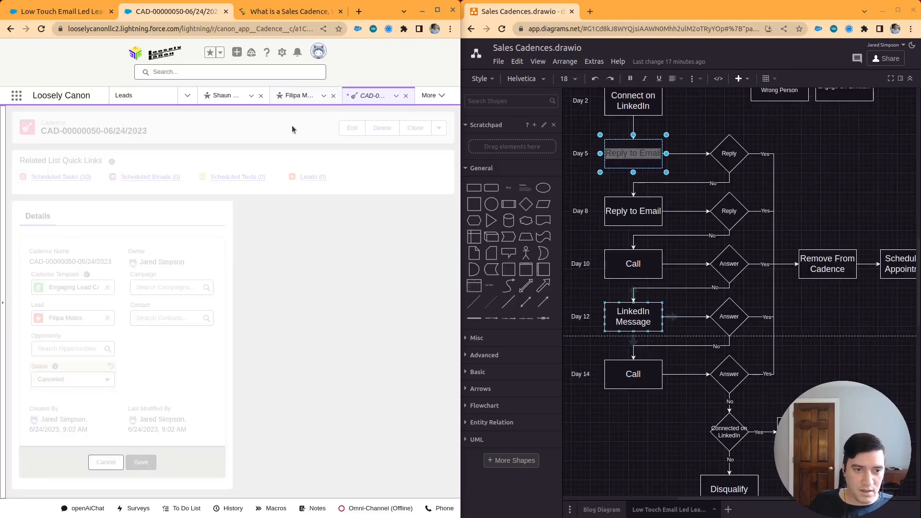
- Return to the lead record and review its details, activity timeline and related cadences
{"action": "left_click", "coordinate": [295, 95]}
{"action": "scroll", "coordinate": [286, 272], "scroll_direction": "down", "scroll_amount": 6}
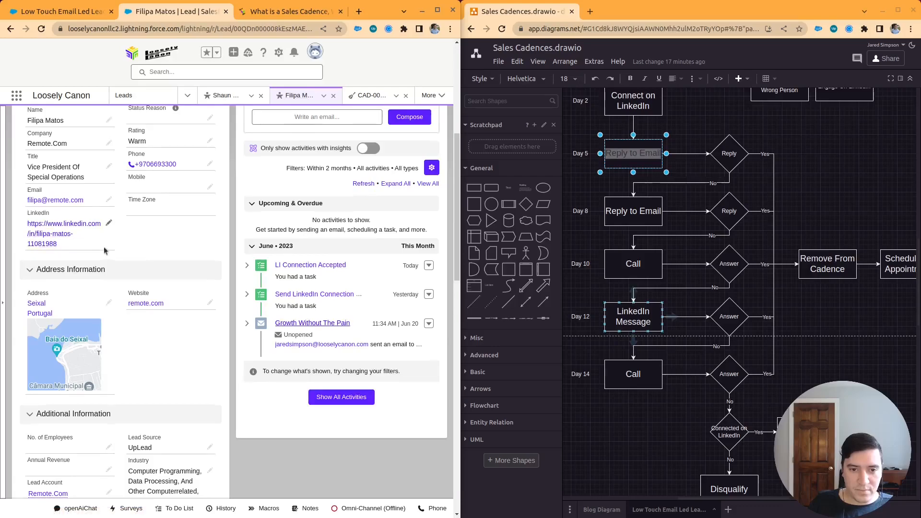
{"action": "scroll", "coordinate": [102, 248], "scroll_direction": "up", "scroll_amount": 3}
{"action": "scroll", "coordinate": [268, 264], "scroll_direction": "down", "scroll_amount": 2}
{"action": "scroll", "coordinate": [315, 313], "scroll_direction": "up", "scroll_amount": 1}
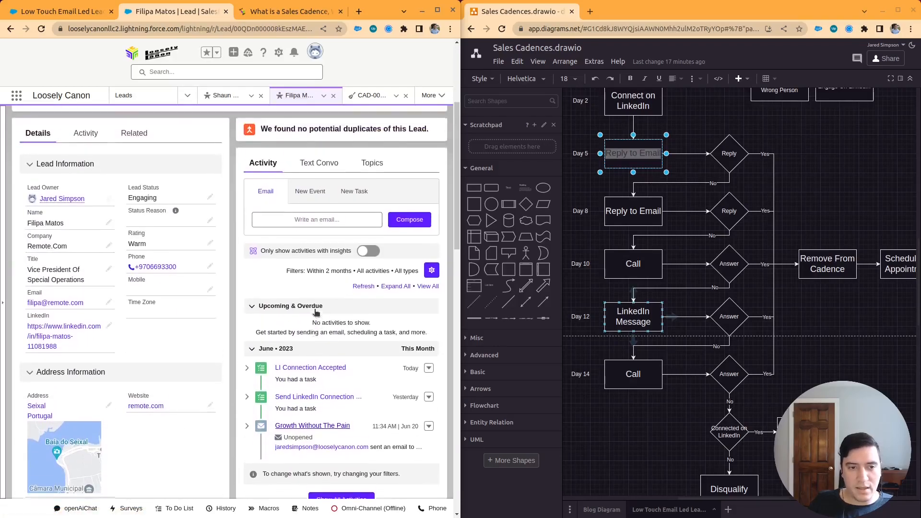
{"action": "scroll", "coordinate": [315, 313], "scroll_direction": "up", "scroll_amount": 4}
{"action": "scroll", "coordinate": [330, 272], "scroll_direction": "down", "scroll_amount": 2}
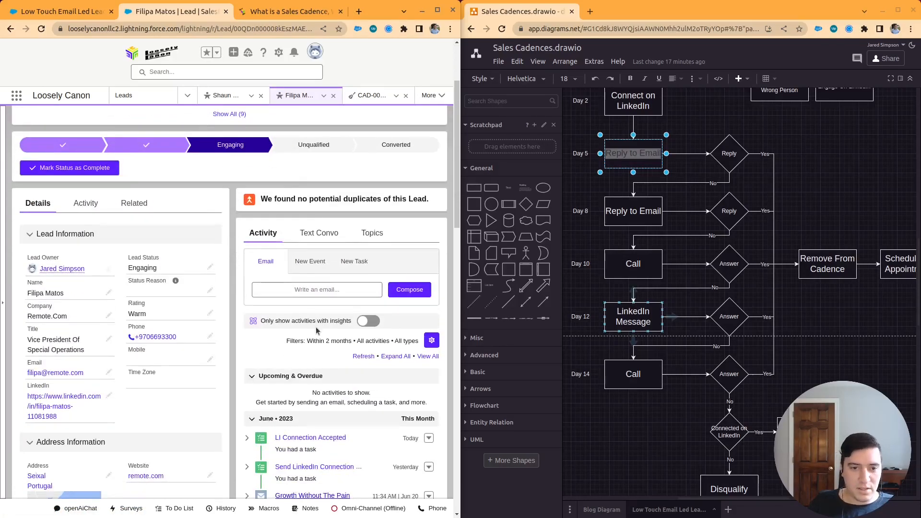
{"action": "scroll", "coordinate": [317, 417], "scroll_direction": "down", "scroll_amount": 1}
{"action": "scroll", "coordinate": [308, 411], "scroll_direction": "up", "scroll_amount": 5}
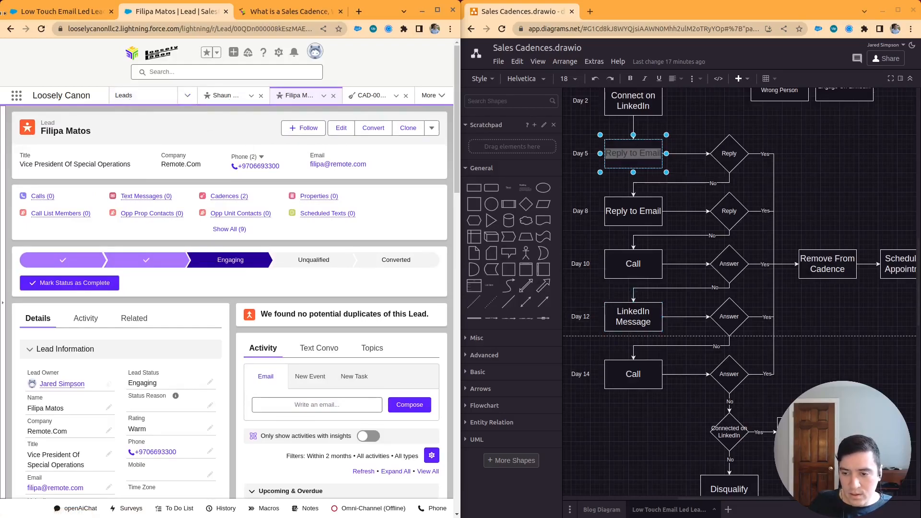
- Bring the Sales Cadences diagram into the Salesforce browser window and highlight the text of its "Move to a Long Term Nuture" box
{"action": "left_click", "coordinate": [58, 11]}
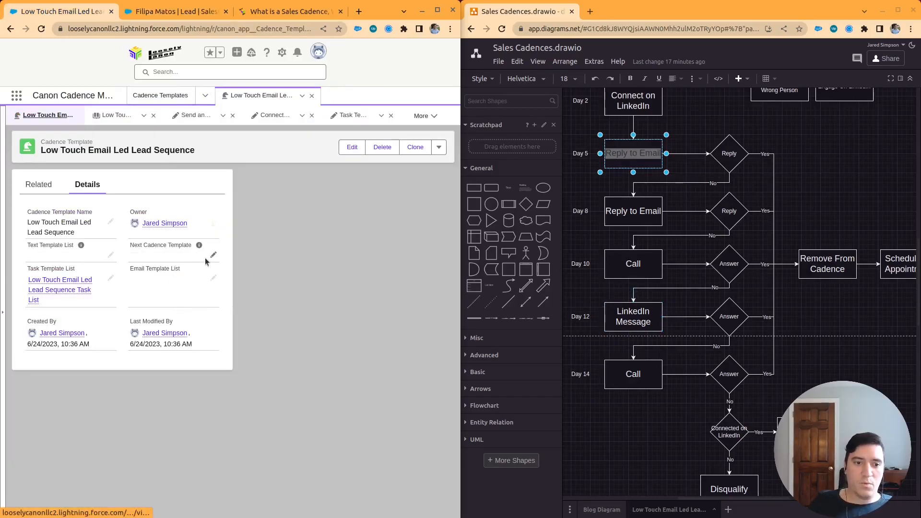
{"action": "left_click_drag", "start_coordinate": [509, 12], "coordinate": [144, 6]}
{"action": "scroll", "coordinate": [364, 328], "scroll_direction": "down", "scroll_amount": 2}
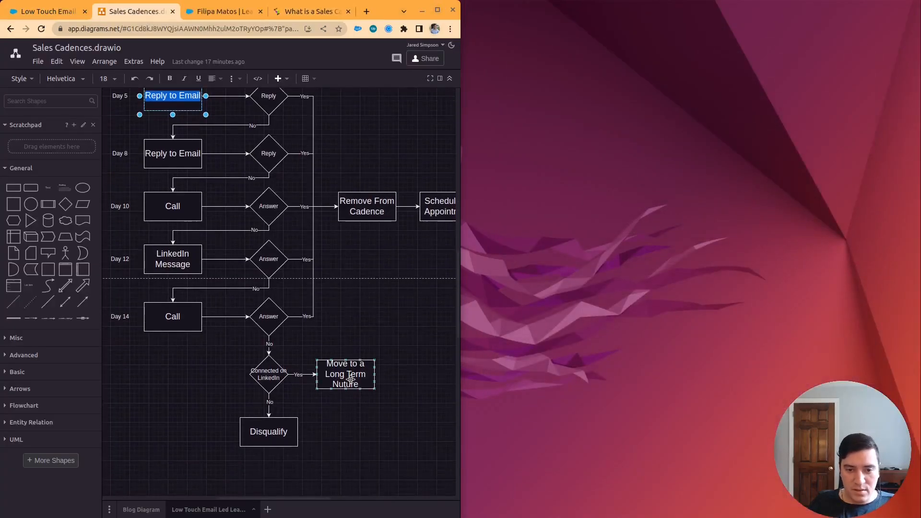
{"action": "double_click", "coordinate": [350, 379]}
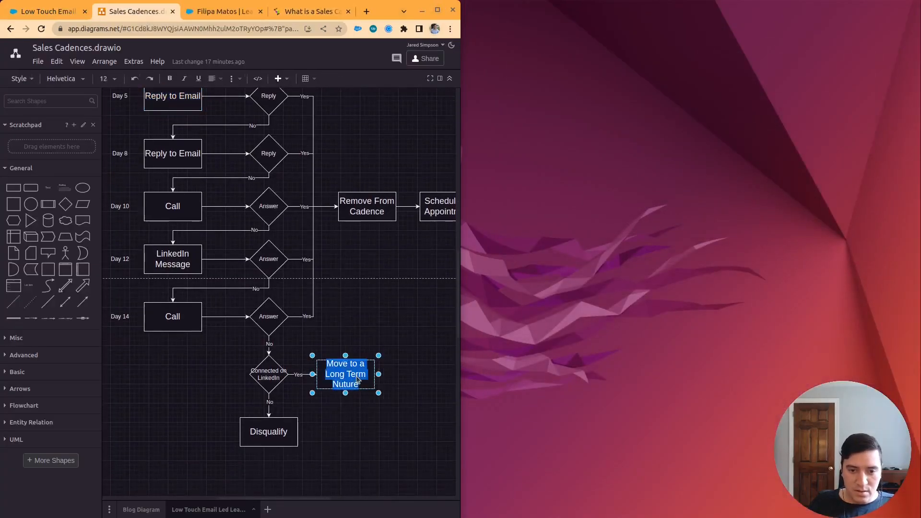
- Highlight the words "Long Term Nuture" in the flowchart box and return to the cadence template record in the maximized window
{"action": "left_click", "coordinate": [327, 380]}
{"action": "left_click_drag", "start_coordinate": [326, 375], "coordinate": [359, 385]}
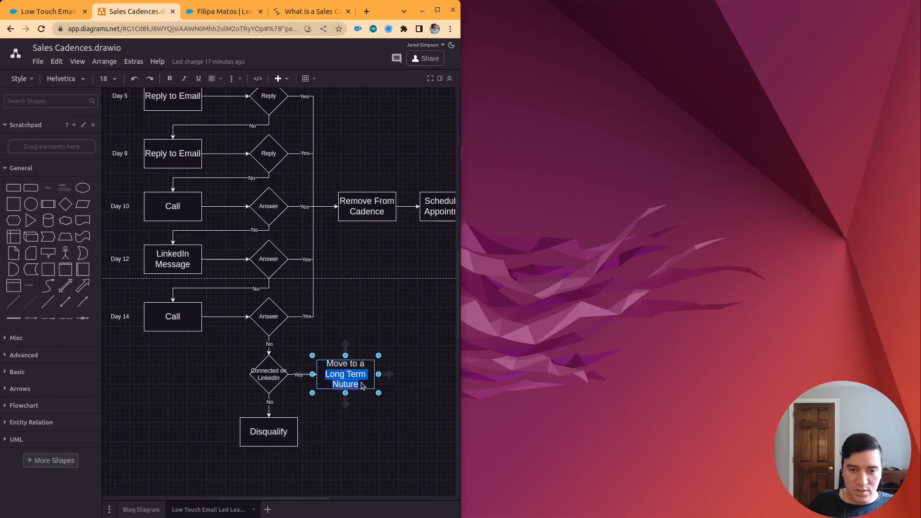
{"action": "left_click", "coordinate": [437, 9]}
{"action": "left_click", "coordinate": [66, 9]}
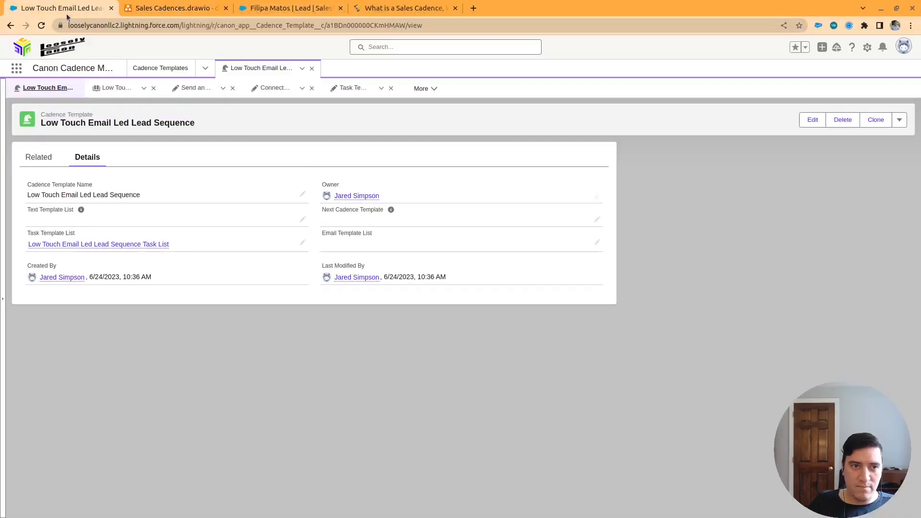
- Start a new next cadence template named "Long Term Nuture Lead" for the sequence and examine the choices for its task template list
{"action": "left_click", "coordinate": [597, 219]}
{"action": "left_click", "coordinate": [433, 256]}
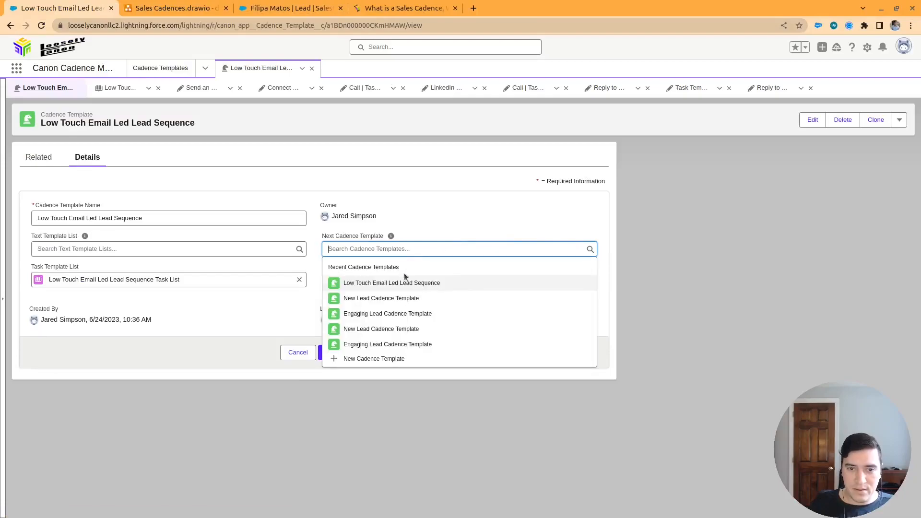
{"action": "left_click", "coordinate": [373, 361]}
{"action": "type", "text": "Long Term Nuture"}
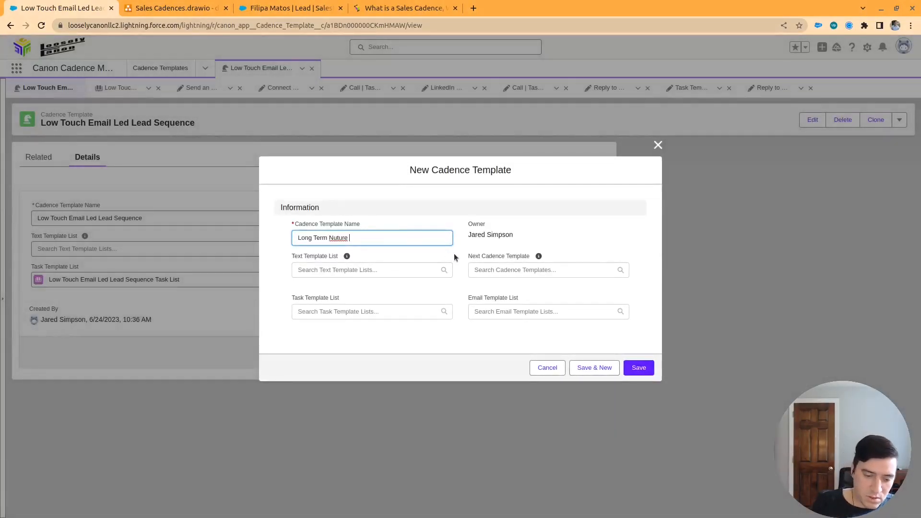
{"action": "type", "text": " Lead S"}
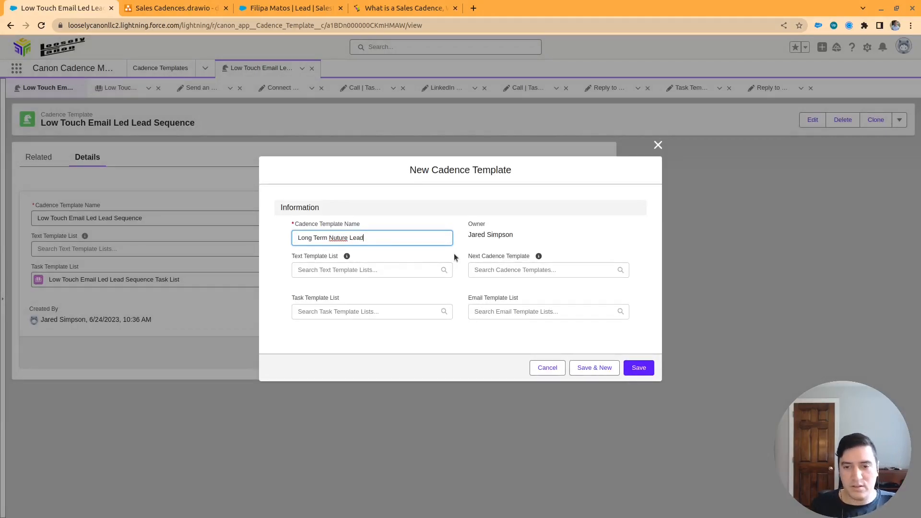
{"action": "left_click", "coordinate": [327, 269]}
{"action": "left_click", "coordinate": [516, 211]}
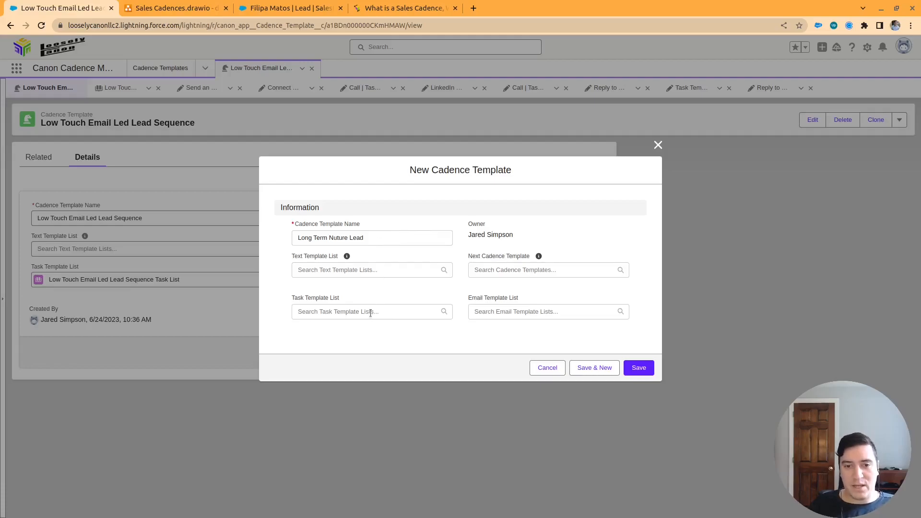
{"action": "left_click", "coordinate": [404, 312]}
{"action": "scroll", "coordinate": [427, 331], "scroll_direction": "down", "scroll_amount": 1}
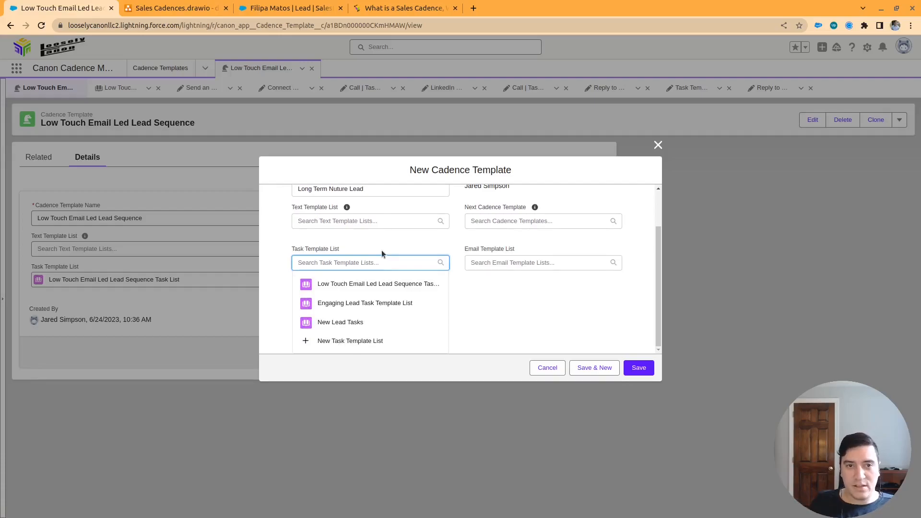
- Recheck the end of the Sales Cadences flowchart, discard the new cadence template and save the sequence record without a next template
{"action": "left_click", "coordinate": [163, 9]}
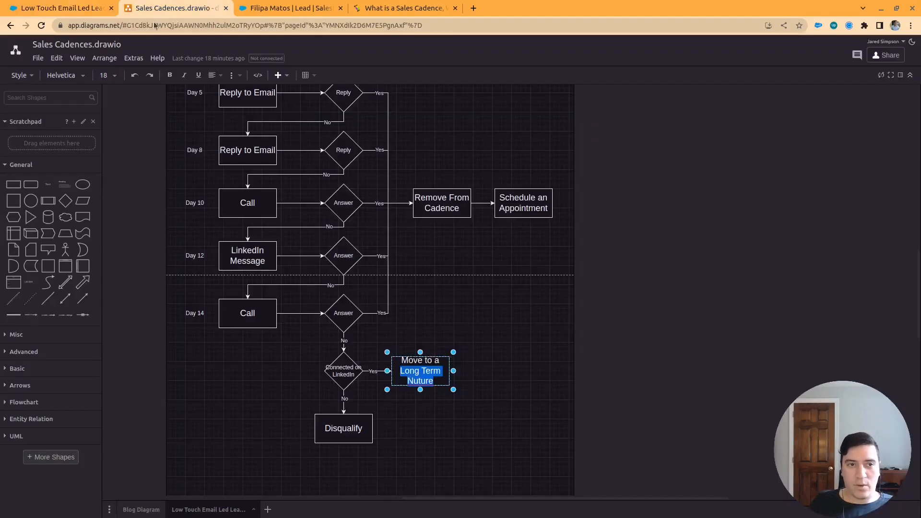
{"action": "scroll", "coordinate": [295, 478], "scroll_direction": "down", "scroll_amount": 3}
{"action": "scroll", "coordinate": [367, 430], "scroll_direction": "up", "scroll_amount": 3}
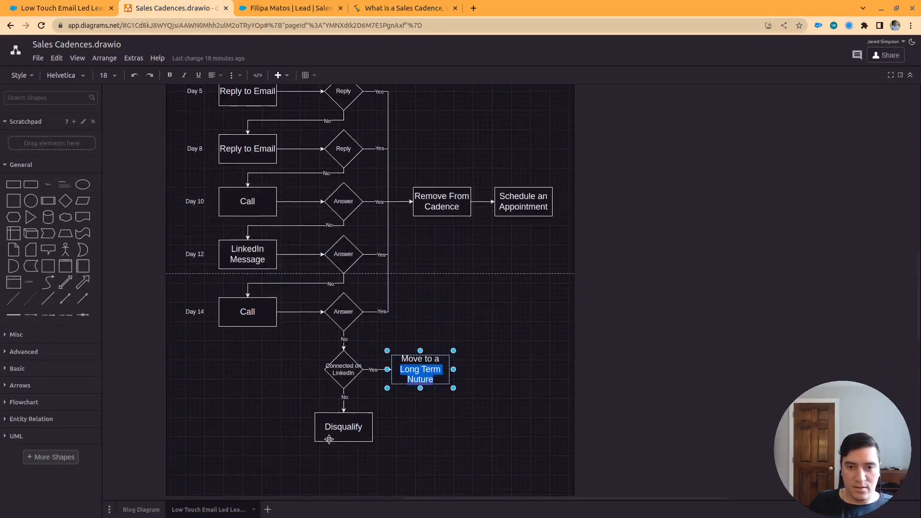
{"action": "left_click", "coordinate": [62, 8]}
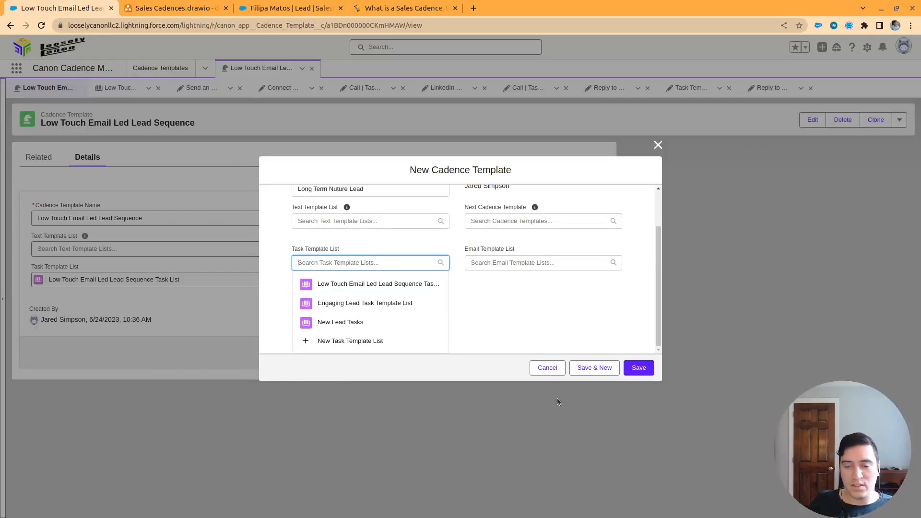
{"action": "left_click", "coordinate": [547, 368]}
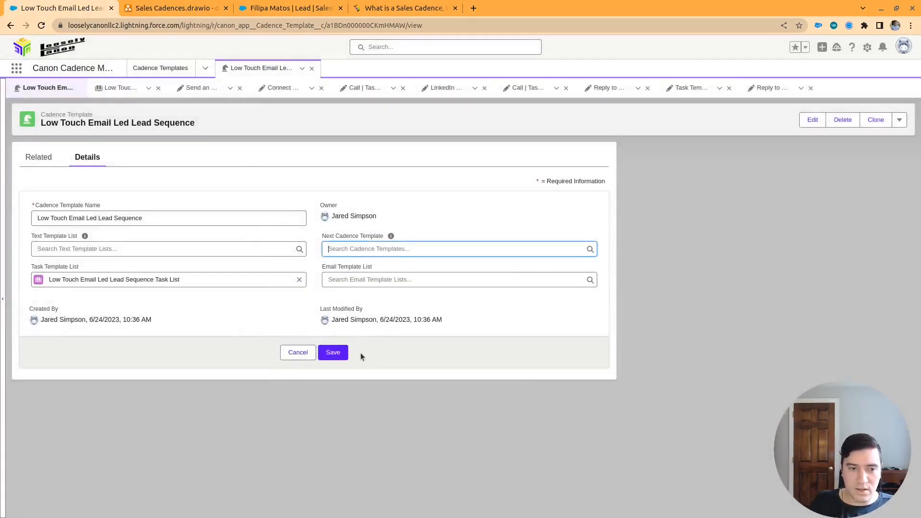
{"action": "left_click", "coordinate": [340, 353]}
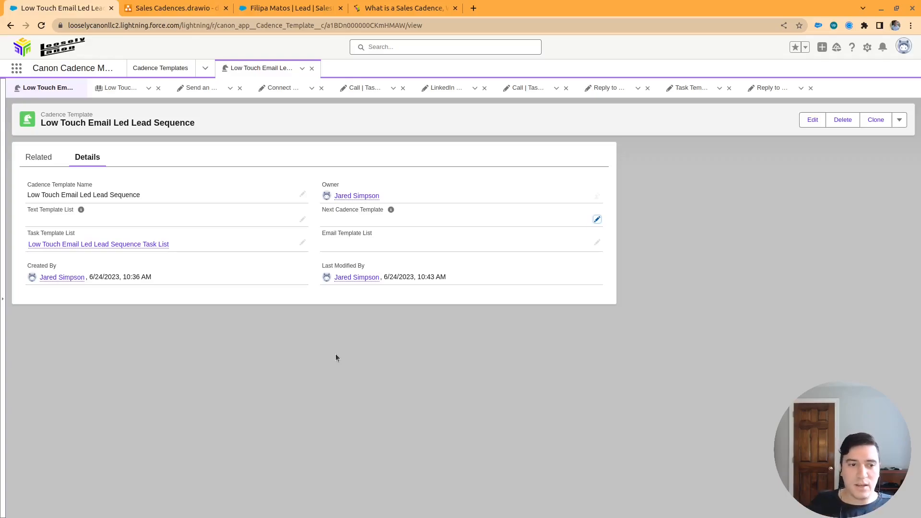
- Try assigning "Engaging Lead Email Template List" as the sequence's email template list and clear the selection
{"action": "left_click", "coordinate": [303, 219]}
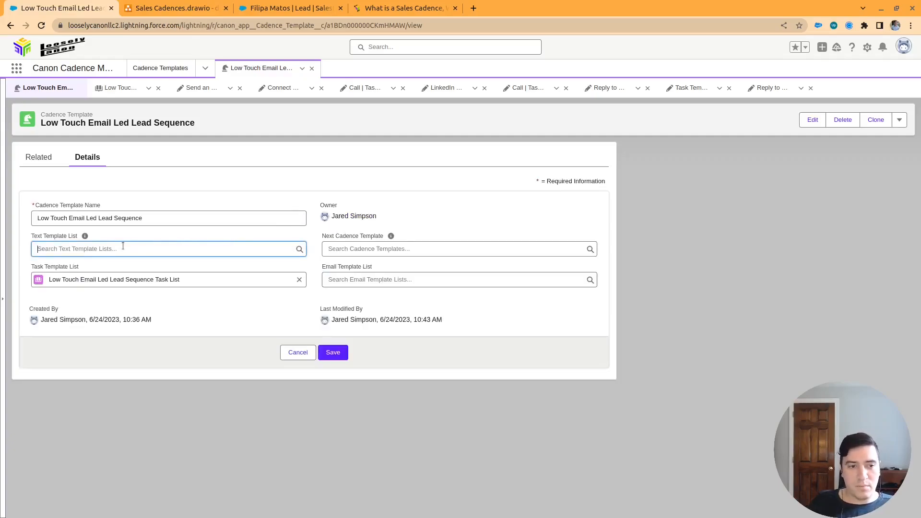
{"action": "left_click_drag", "start_coordinate": [31, 236], "coordinate": [82, 233]}
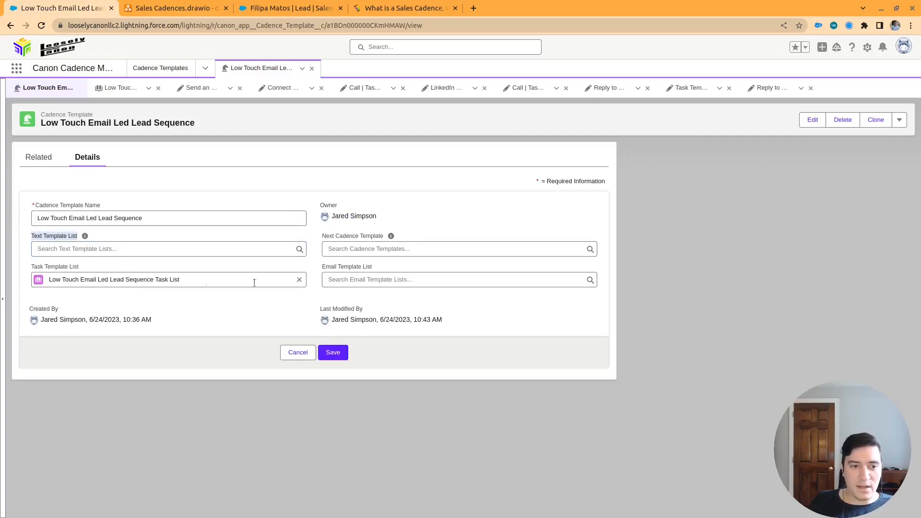
{"action": "left_click", "coordinate": [362, 264]}
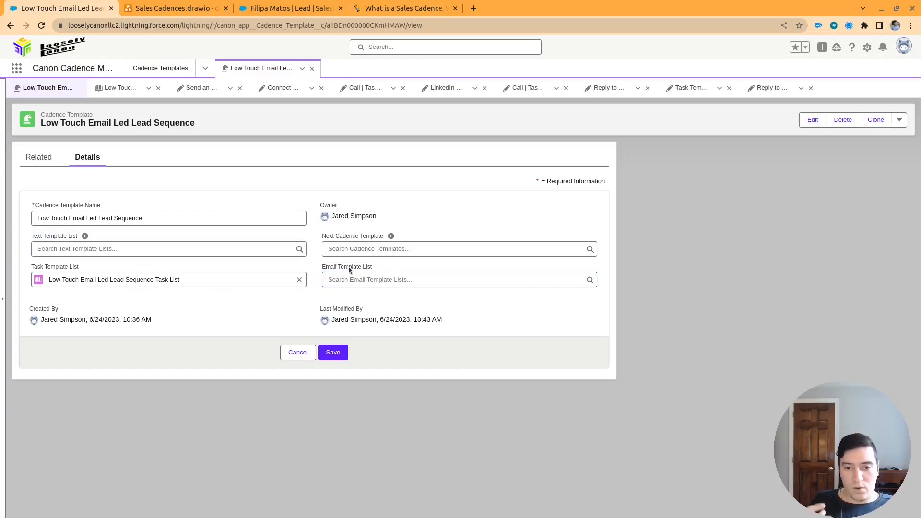
{"action": "left_click", "coordinate": [379, 280]}
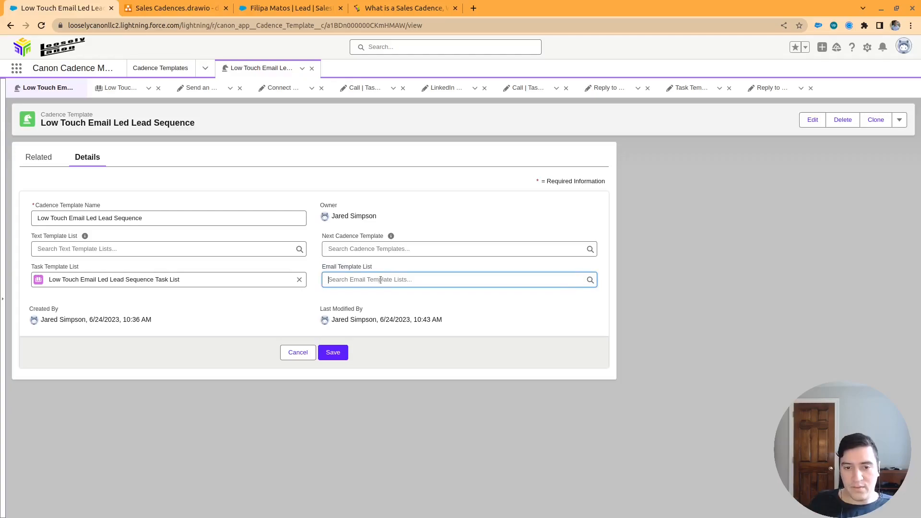
{"action": "left_click", "coordinate": [396, 314]}
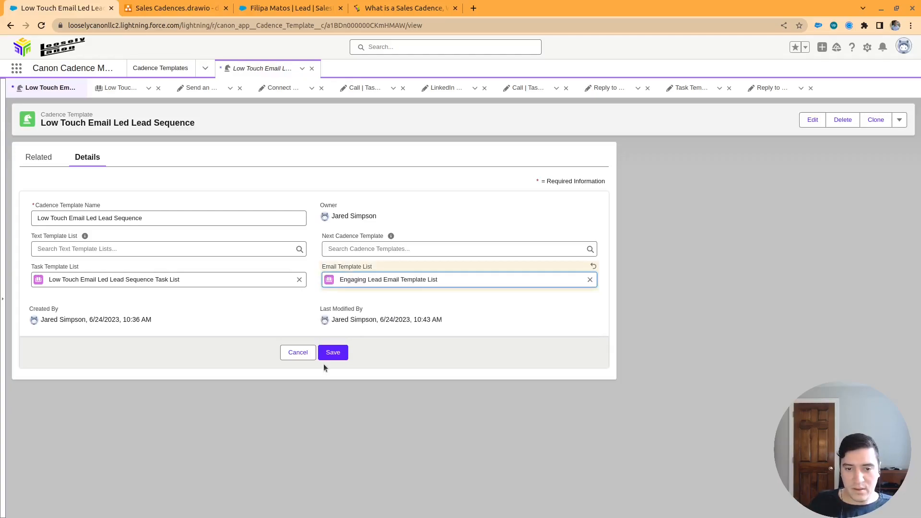
{"action": "left_click", "coordinate": [590, 280]}
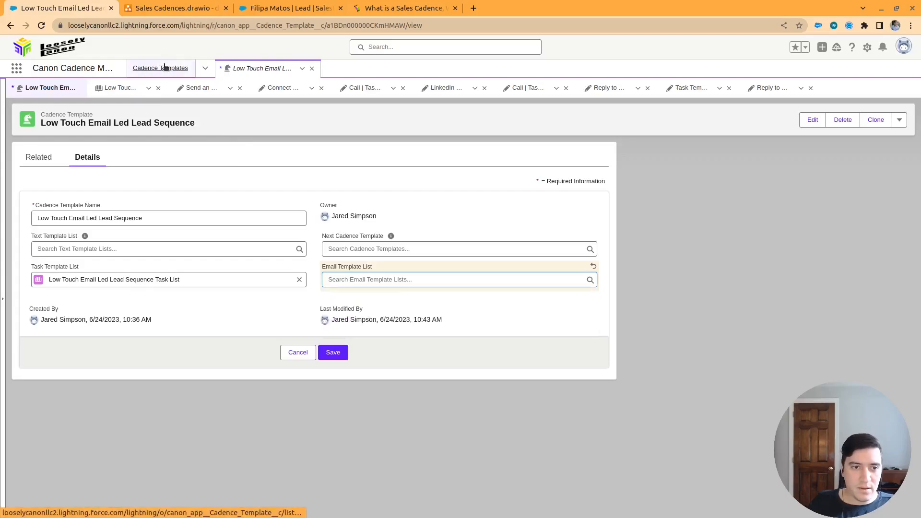
{"action": "left_click", "coordinate": [164, 67]}
{"action": "left_click", "coordinate": [87, 164]}
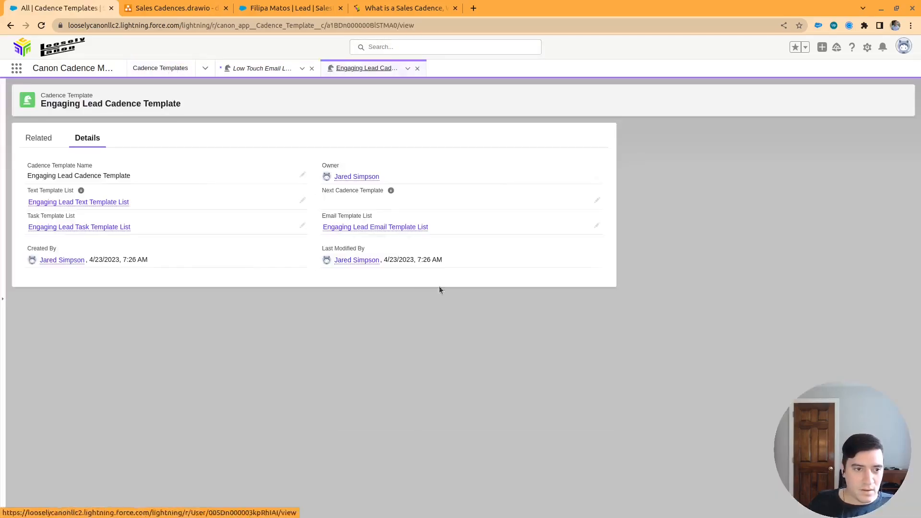
{"action": "left_click", "coordinate": [369, 229]}
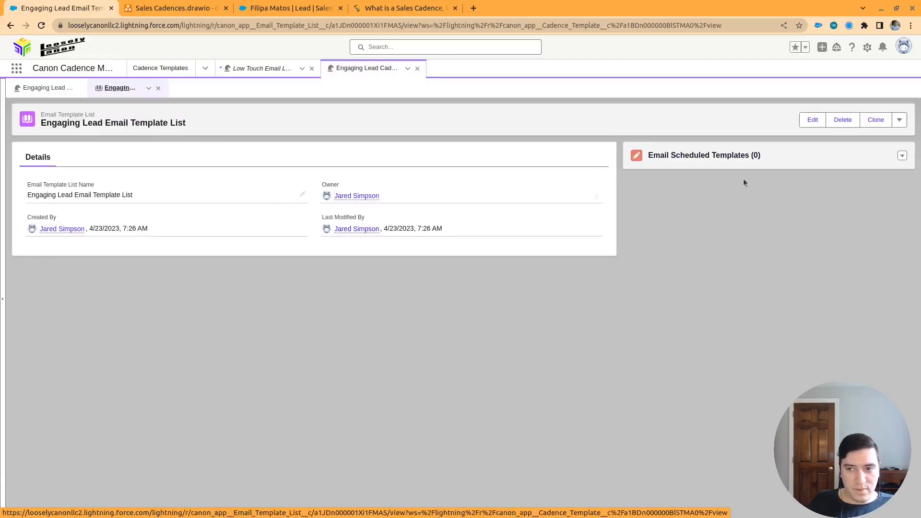
{"action": "left_click", "coordinate": [903, 156]}
{"action": "left_click", "coordinate": [883, 176]}
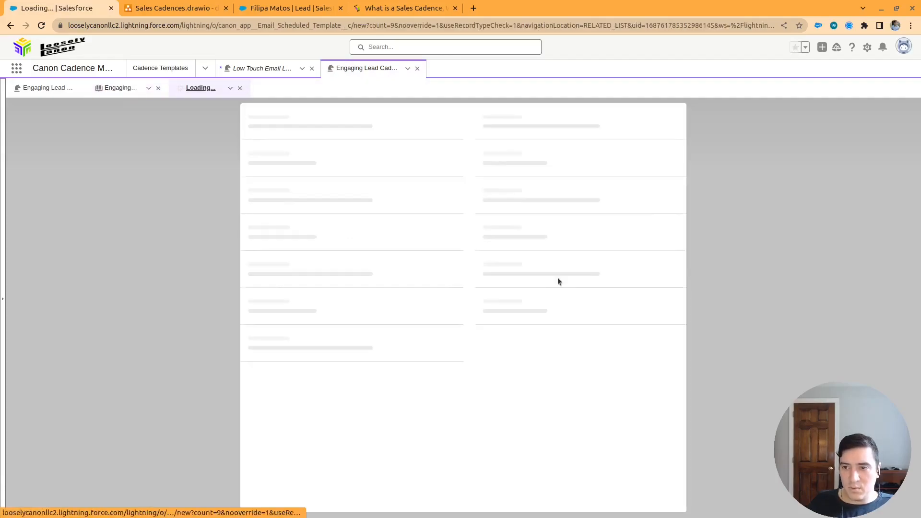
{"action": "left_click", "coordinate": [293, 253]}
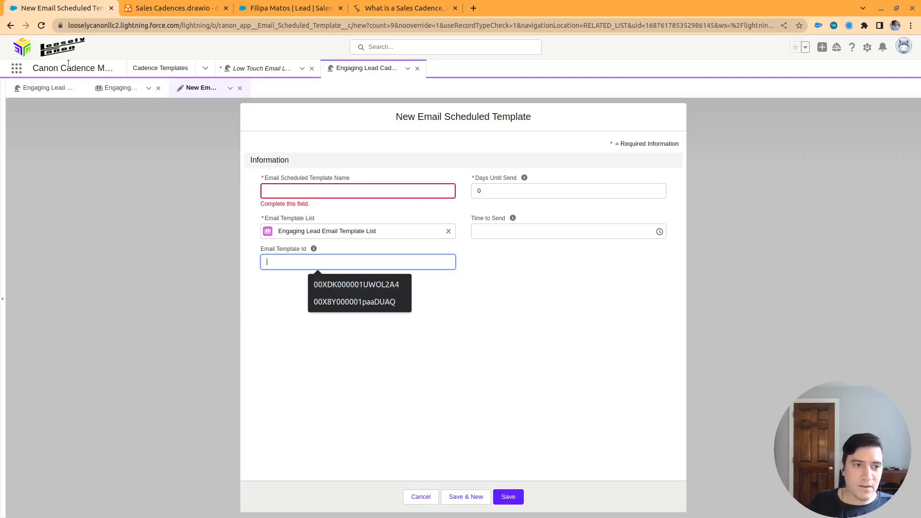
- Find the email templates and review the details and message content of "Cold Generic Optimization Email"
{"action": "left_click", "coordinate": [17, 68]}
{"action": "type", "text": "l"}
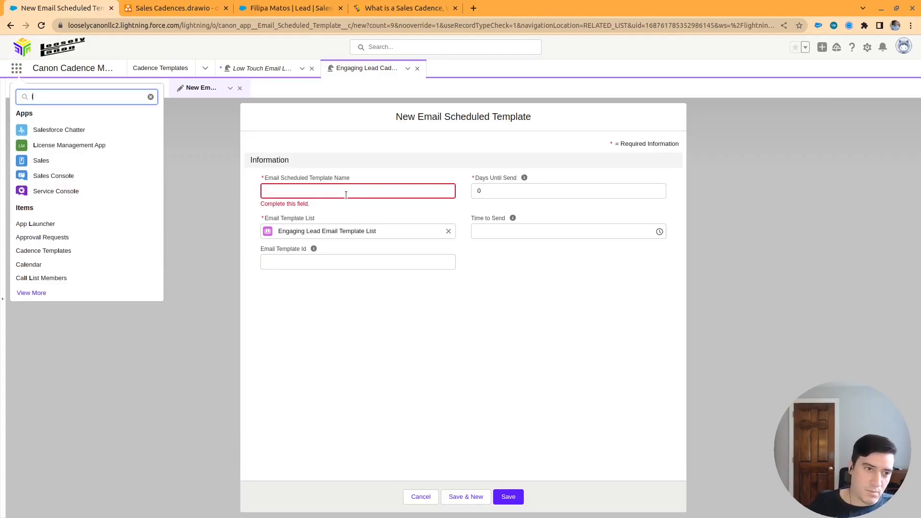
{"action": "key", "text": "BackSpace"}
{"action": "type", "text": "email"}
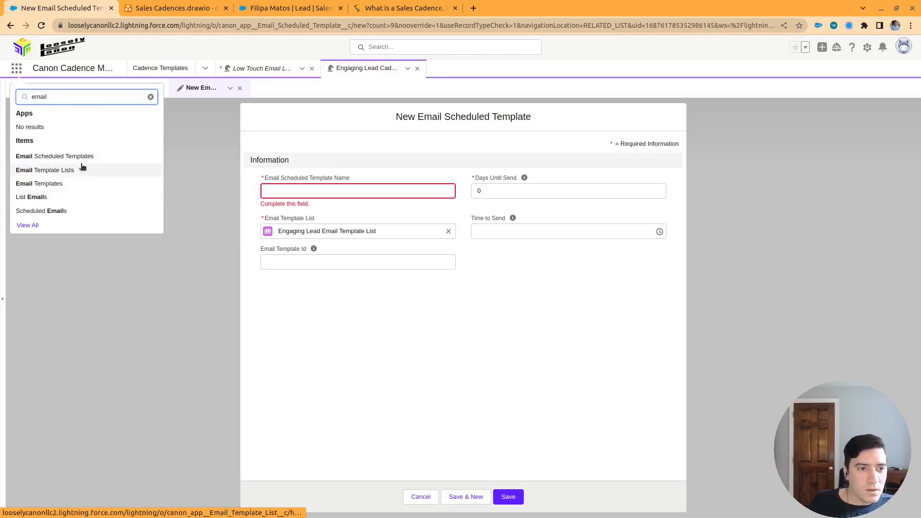
{"action": "left_click", "coordinate": [61, 183]}
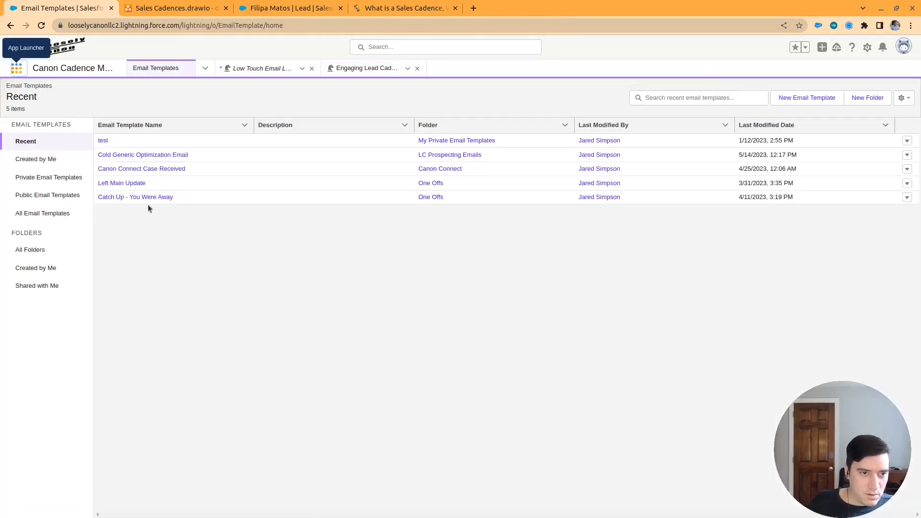
{"action": "left_click", "coordinate": [126, 155]}
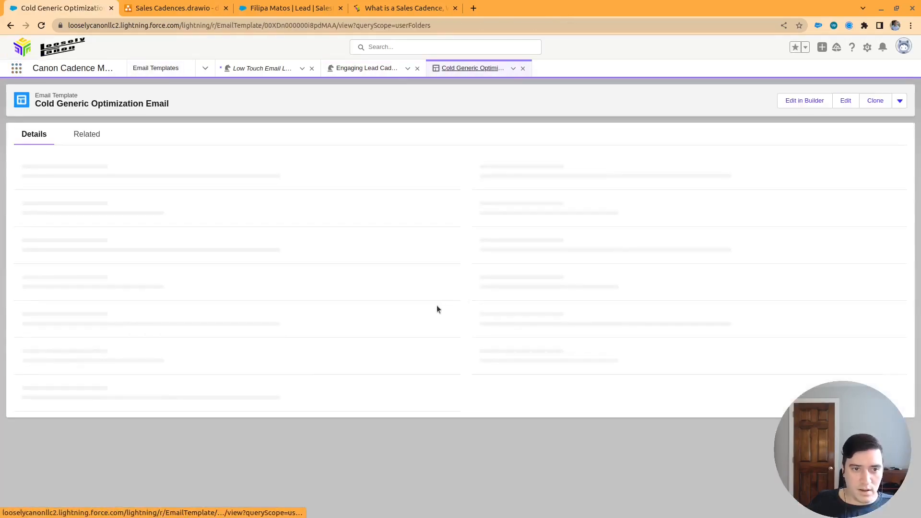
{"action": "scroll", "coordinate": [191, 278], "scroll_direction": "down", "scroll_amount": 4}
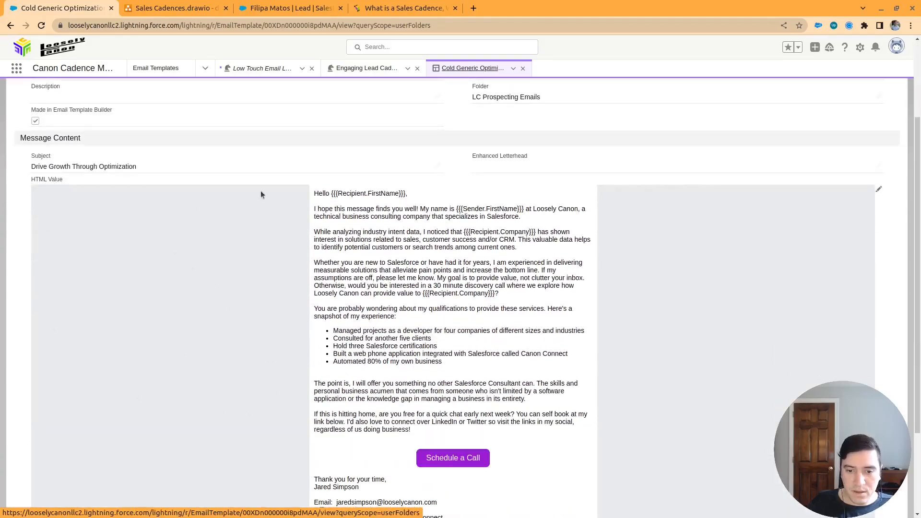
{"action": "scroll", "coordinate": [228, 202], "scroll_direction": "down", "scroll_amount": 3}
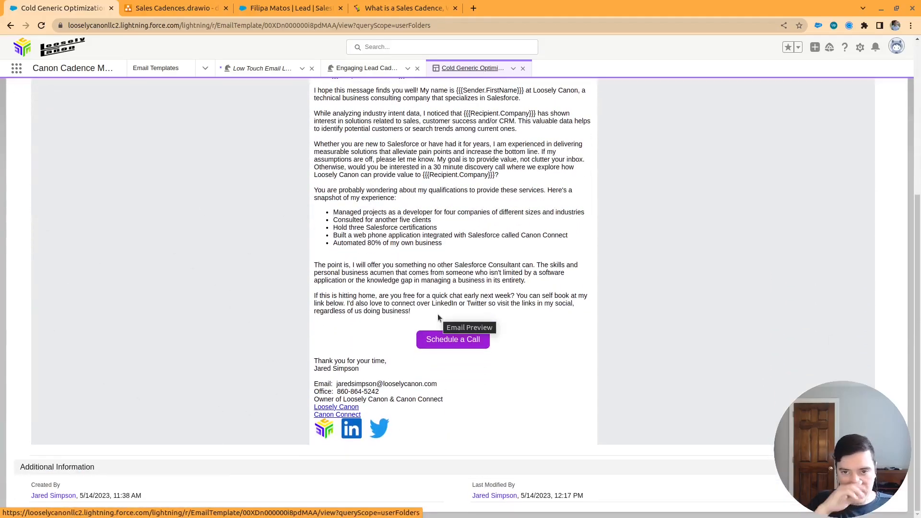
{"action": "scroll", "coordinate": [438, 314], "scroll_direction": "up", "scroll_amount": 4}
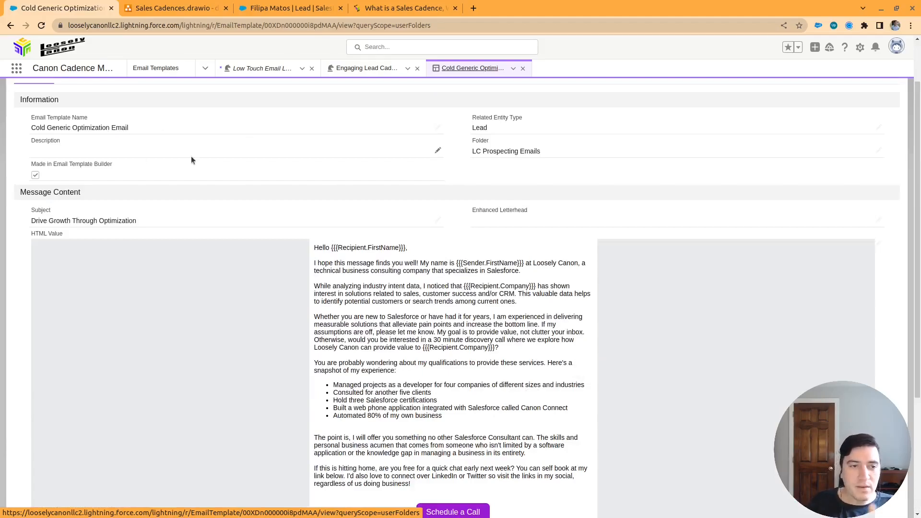
{"action": "left_click", "coordinate": [16, 68]}
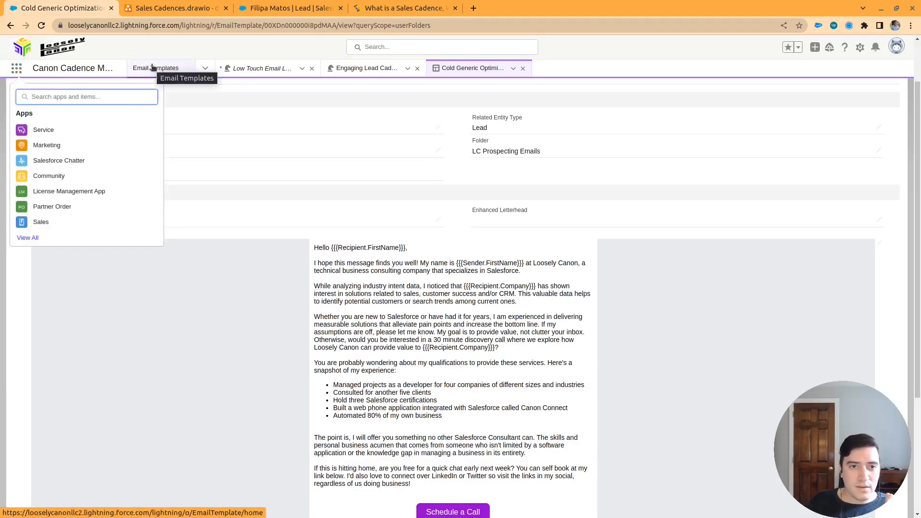
- Discard the new email scheduled template and start a new text template in the Engaging Lead Text Template List
{"action": "left_click", "coordinate": [365, 68]}
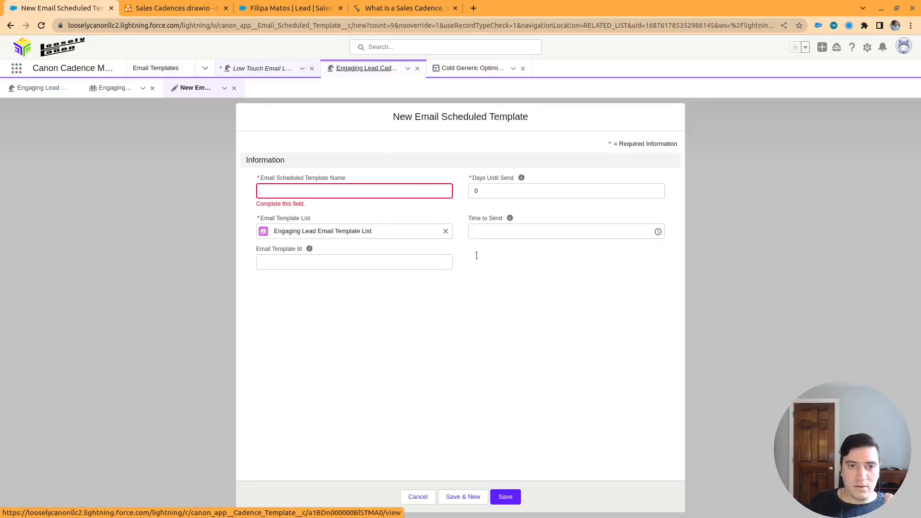
{"action": "left_click", "coordinate": [417, 496]}
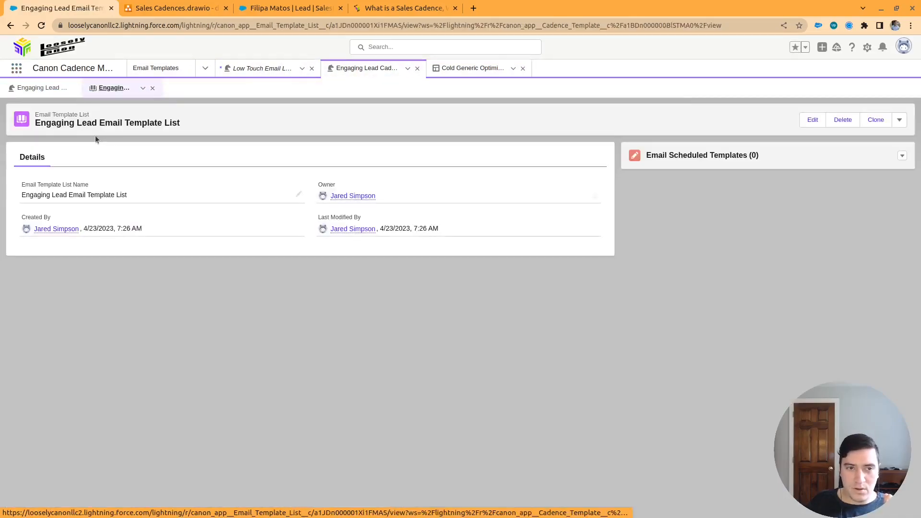
{"action": "left_click", "coordinate": [29, 90]}
{"action": "left_click", "coordinate": [30, 222]}
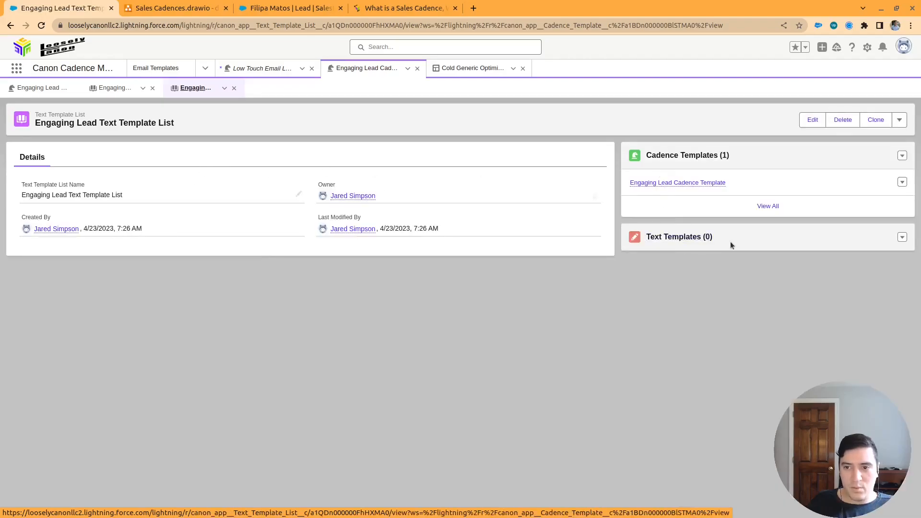
{"action": "left_click", "coordinate": [903, 237]}
{"action": "left_click", "coordinate": [883, 250]}
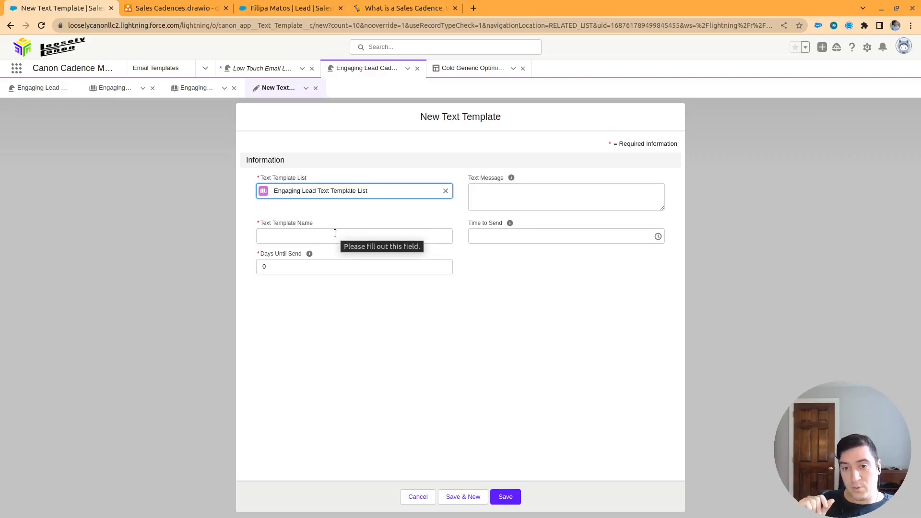
- Discard the new text template and the pending edits to the "Low Touch Email Led Lead Sequence" cadence template
{"action": "left_click", "coordinate": [420, 497]}
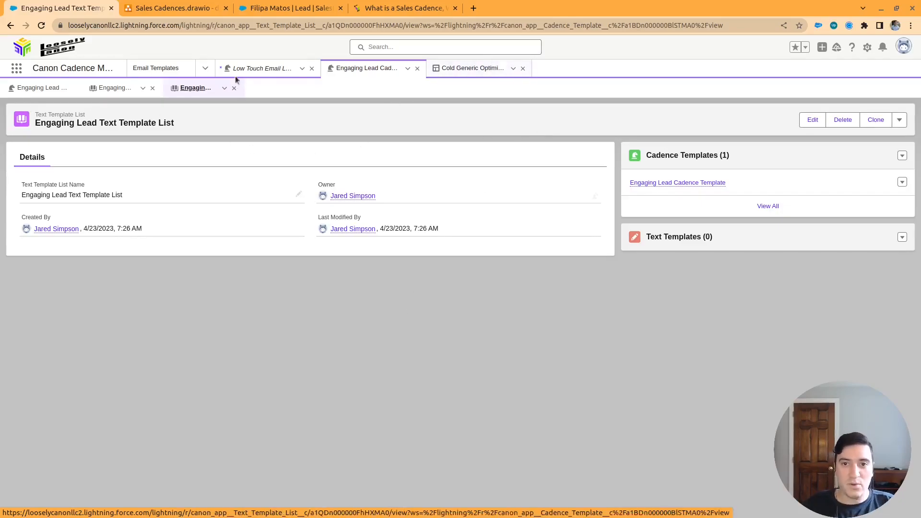
{"action": "left_click", "coordinate": [259, 68]}
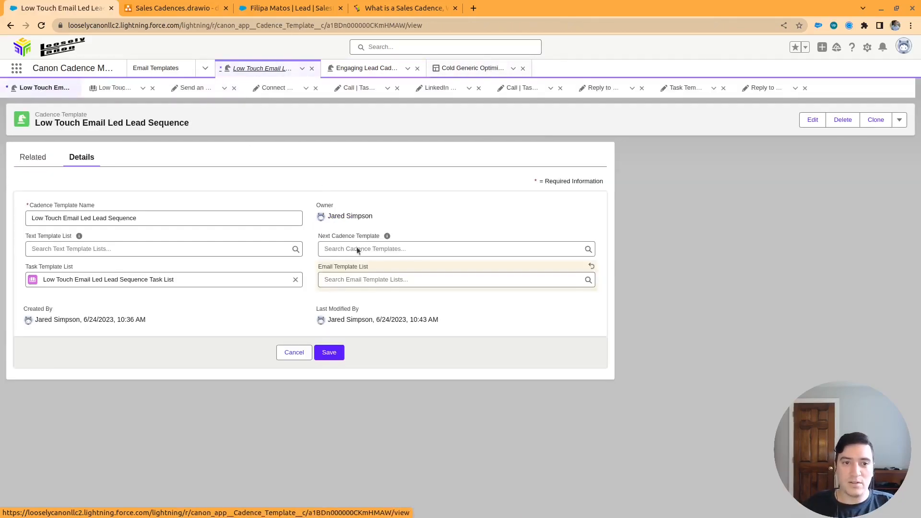
{"action": "left_click", "coordinate": [294, 352]}
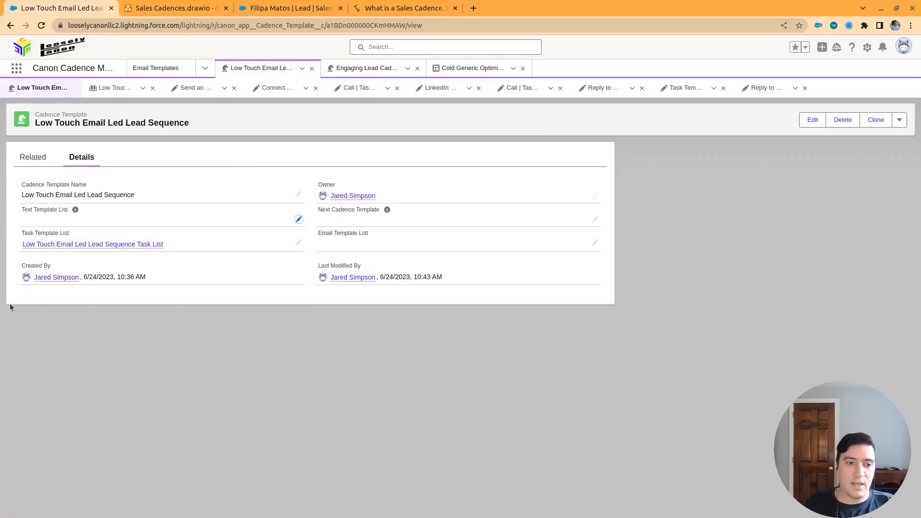